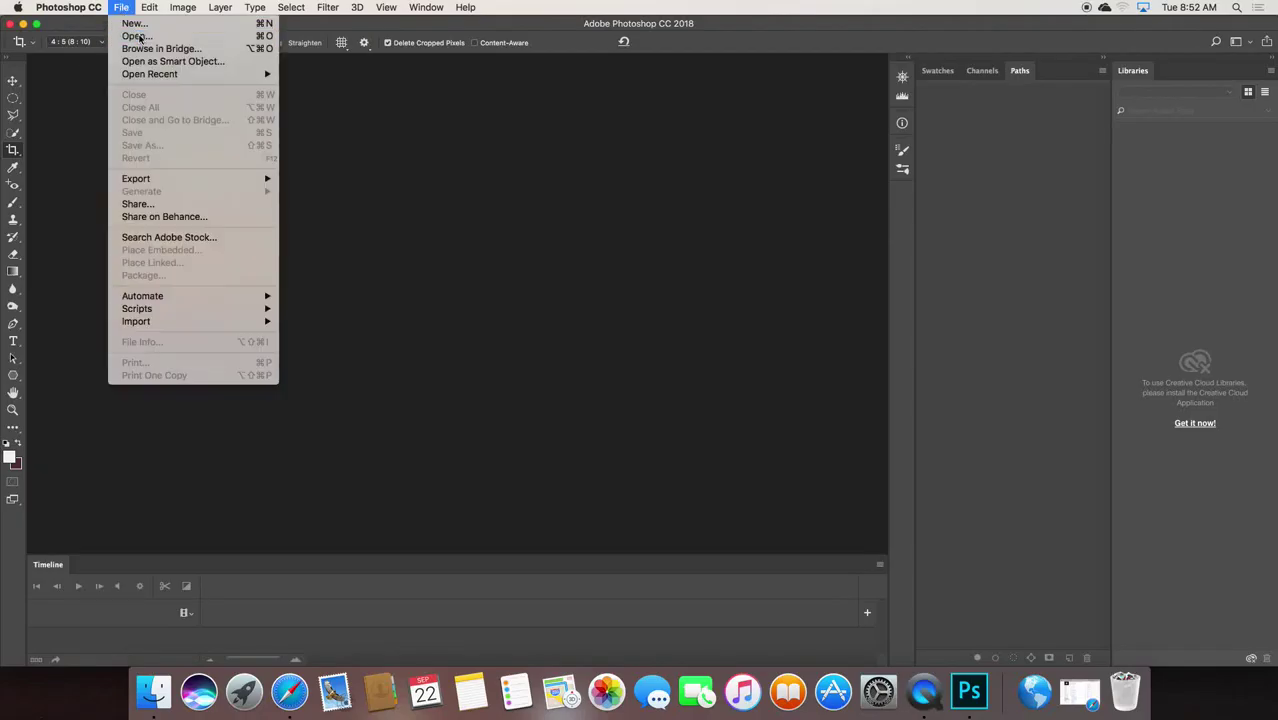
{"action": "left_click", "coordinate": [135, 36]}
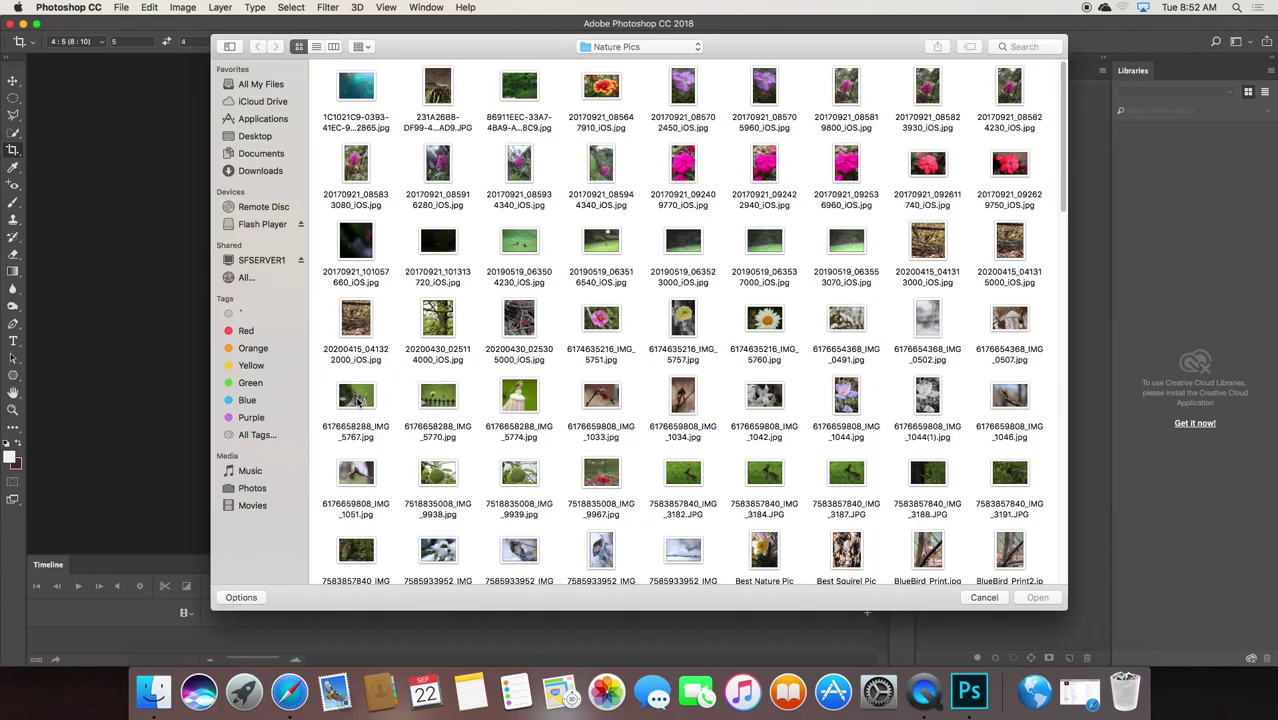
{"action": "left_click", "coordinate": [356, 398]}
{"action": "double_click", "coordinate": [356, 398]}
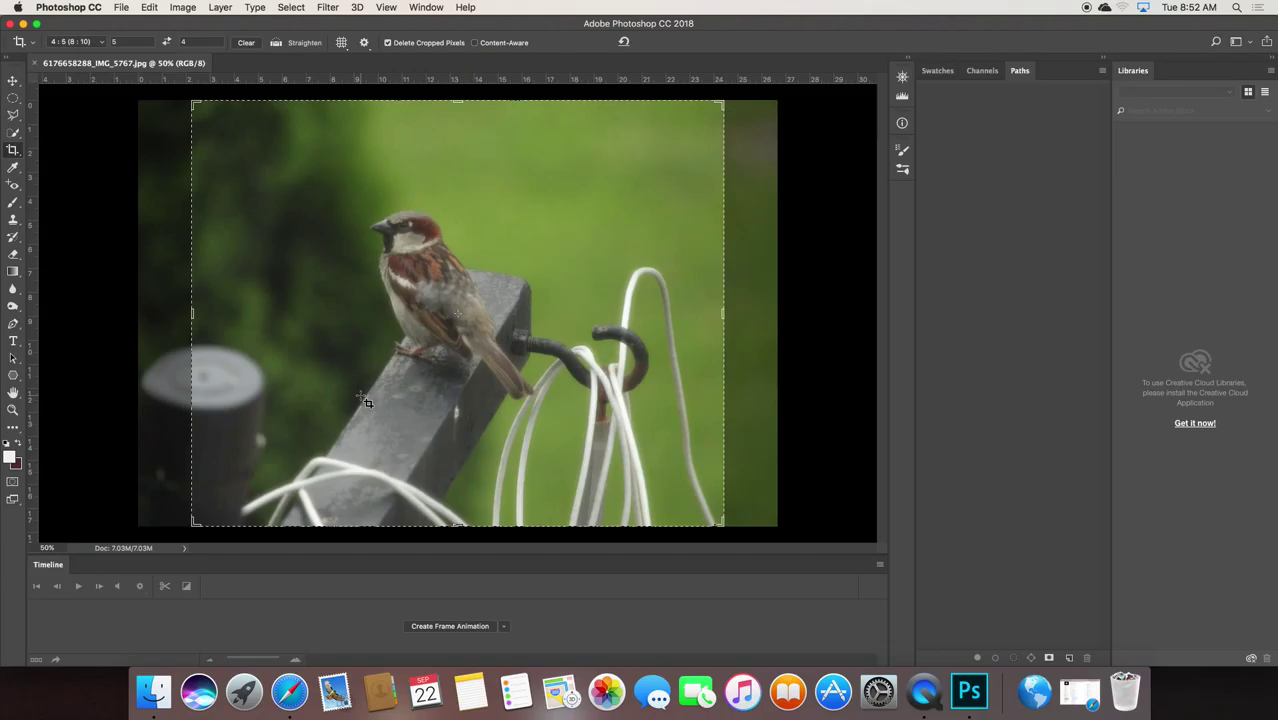
Crop the photo at 4:5 with the sparrow on a thirds line, reducing it to 4.26M
{"action": "left_click", "coordinate": [14, 84]}
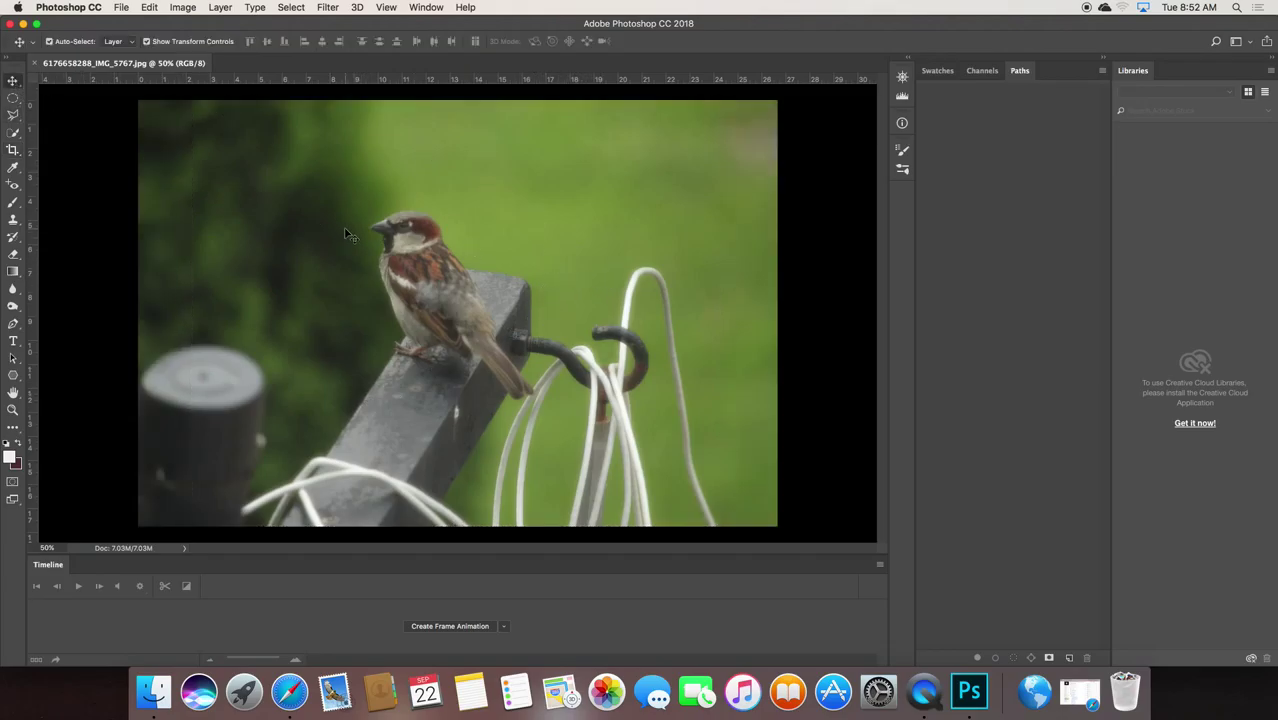
{"action": "left_click", "coordinate": [13, 149]}
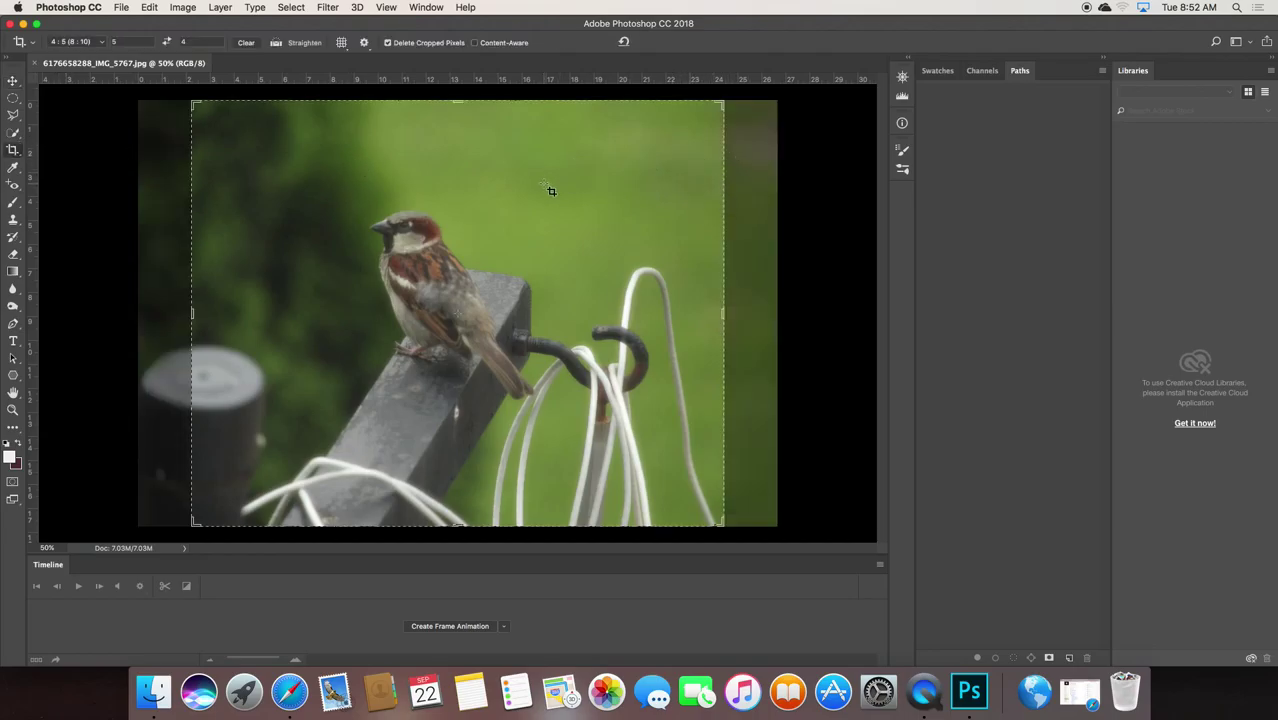
{"action": "left_click_drag", "start_coordinate": [551, 190], "coordinate": [596, 183]}
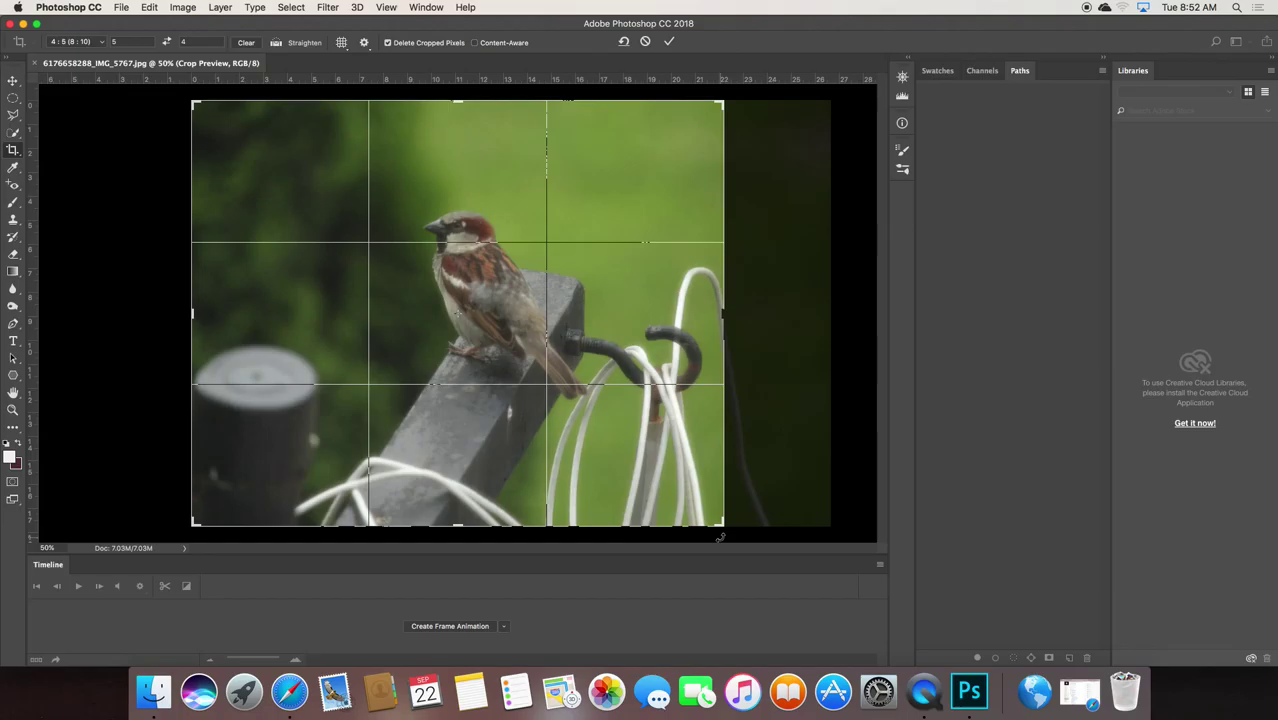
{"action": "left_click_drag", "start_coordinate": [720, 538], "coordinate": [680, 491]}
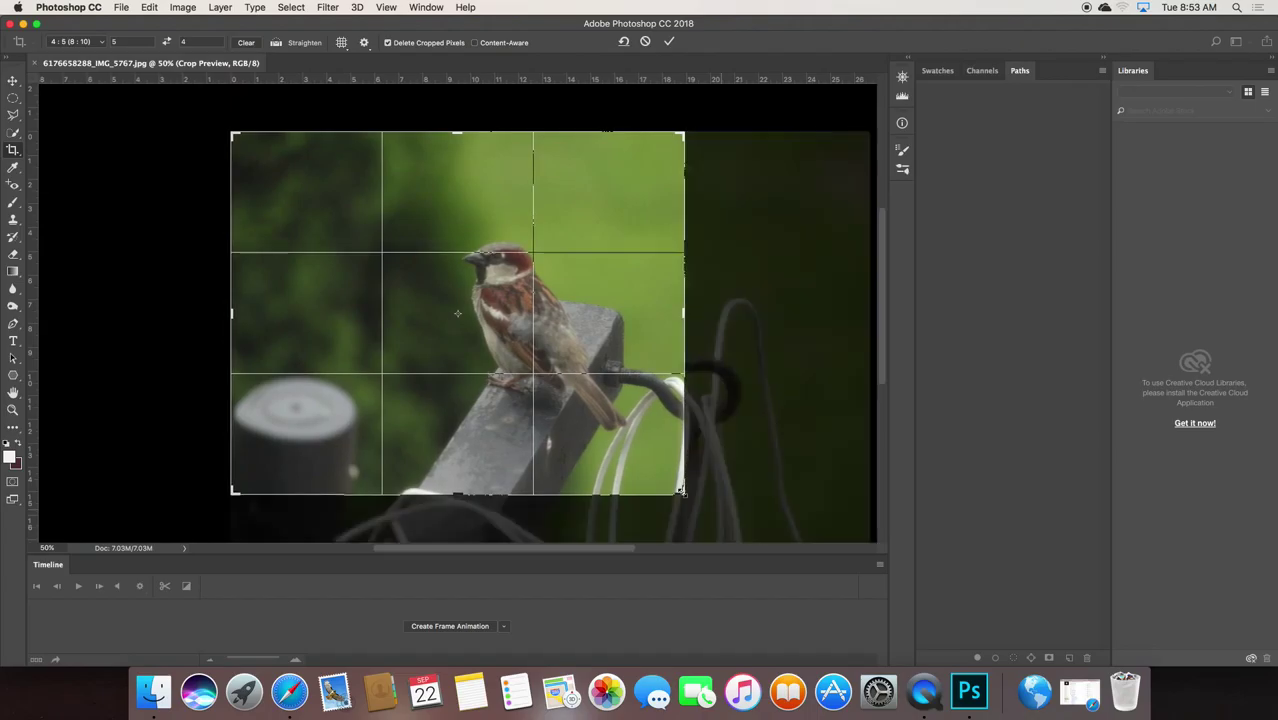
{"action": "left_click", "coordinate": [669, 42]}
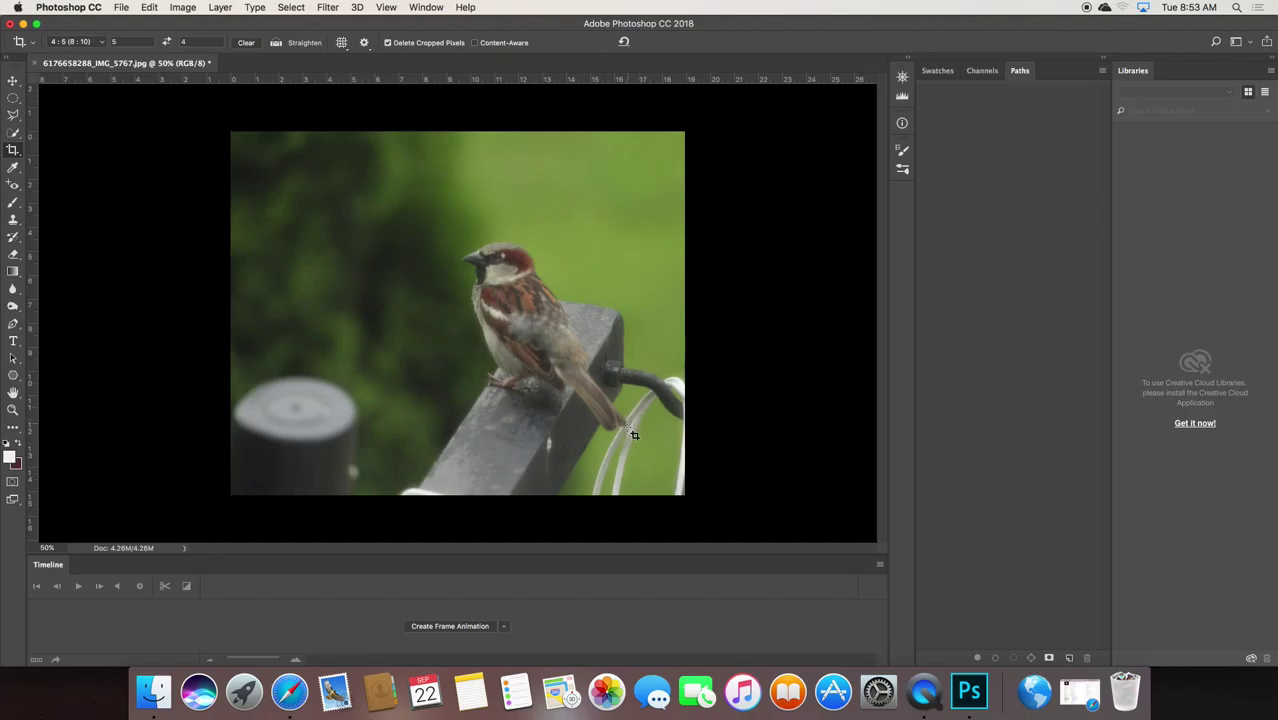
Pull the bottom-right crop corner in slightly and commit, reducing the photo to 4.06M
{"action": "left_click", "coordinate": [16, 150]}
{"action": "left_click_drag", "start_coordinate": [681, 494], "coordinate": [676, 490]}
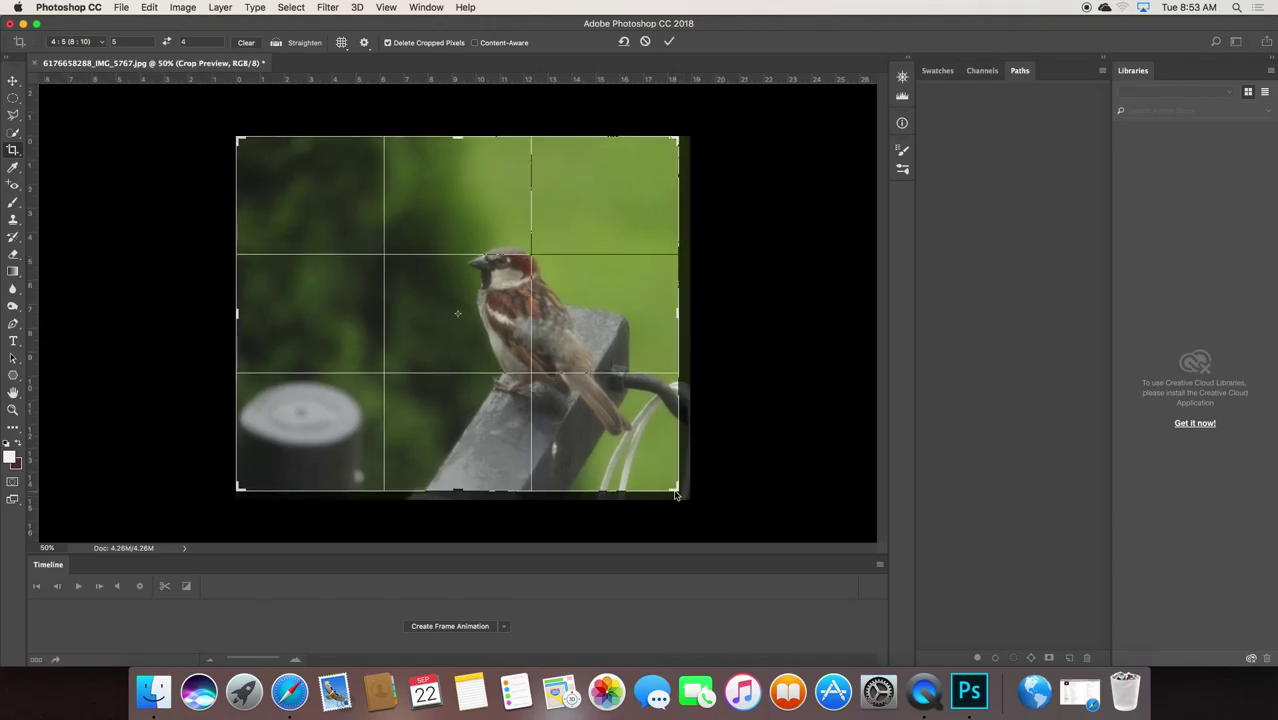
{"action": "left_click", "coordinate": [671, 42]}
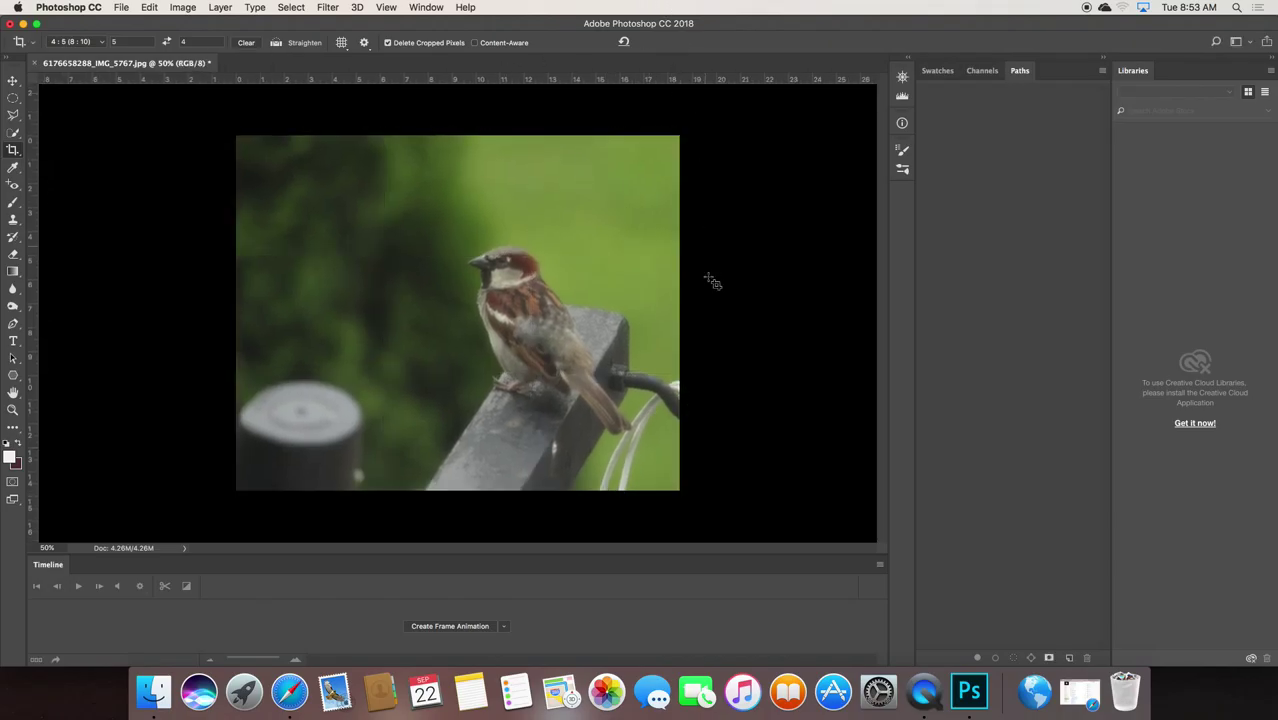
Select the Clone Stamp tool with a 49 px brush at 0% hardness
{"action": "left_click", "coordinate": [13, 220]}
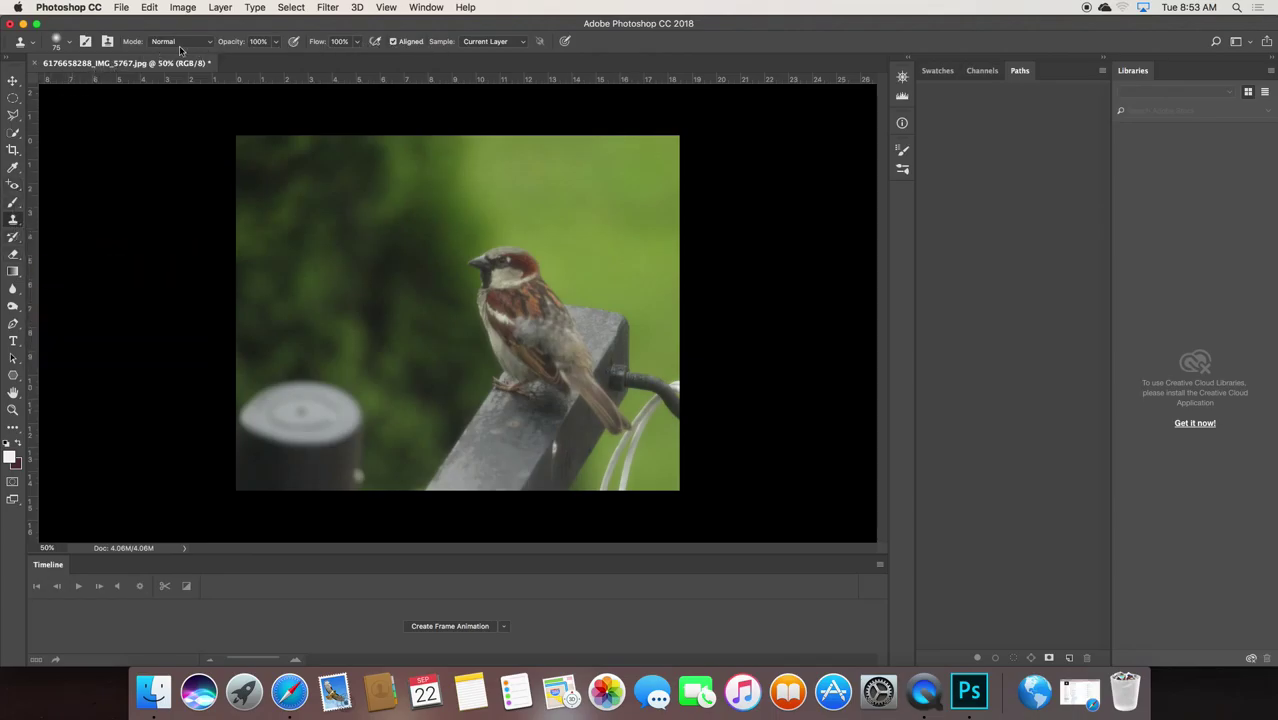
{"action": "left_click", "coordinate": [69, 44]}
{"action": "left_click_drag", "start_coordinate": [107, 86], "coordinate": [129, 86]}
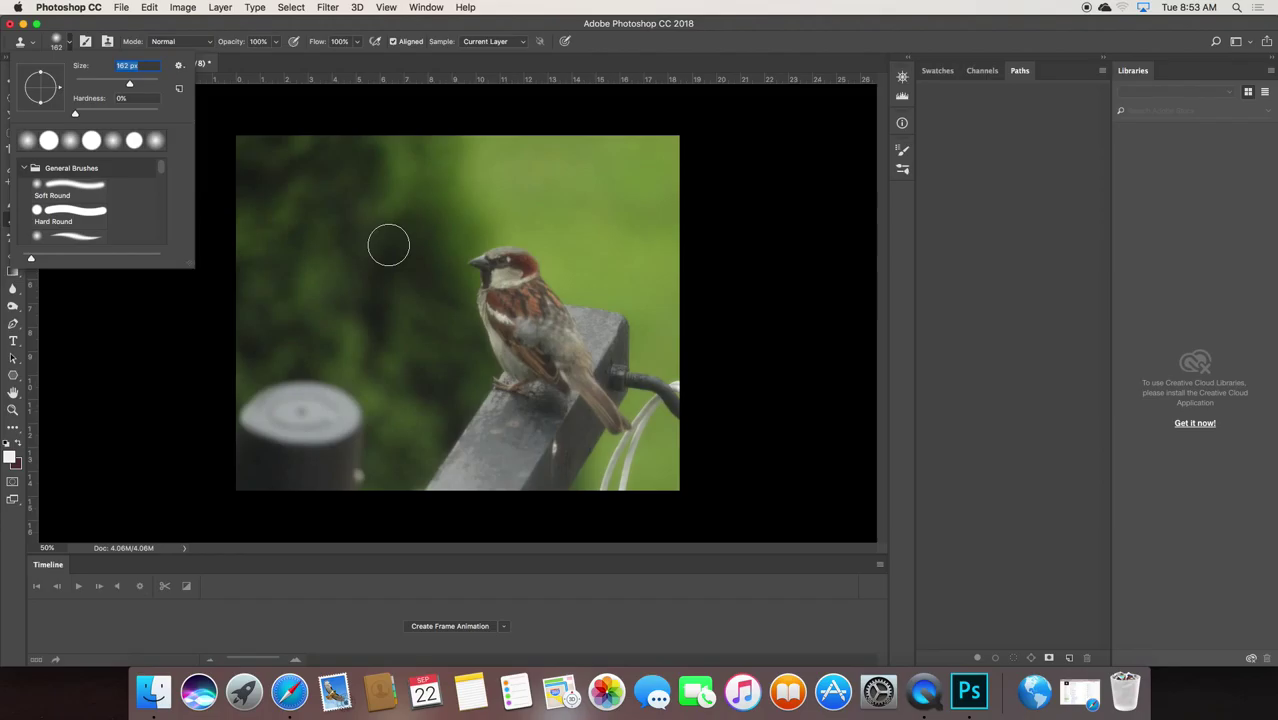
{"action": "left_click_drag", "start_coordinate": [128, 86], "coordinate": [96, 86]}
{"action": "left_click_drag", "start_coordinate": [74, 113], "coordinate": [158, 113]}
{"action": "left_click_drag", "start_coordinate": [158, 113], "coordinate": [74, 113]}
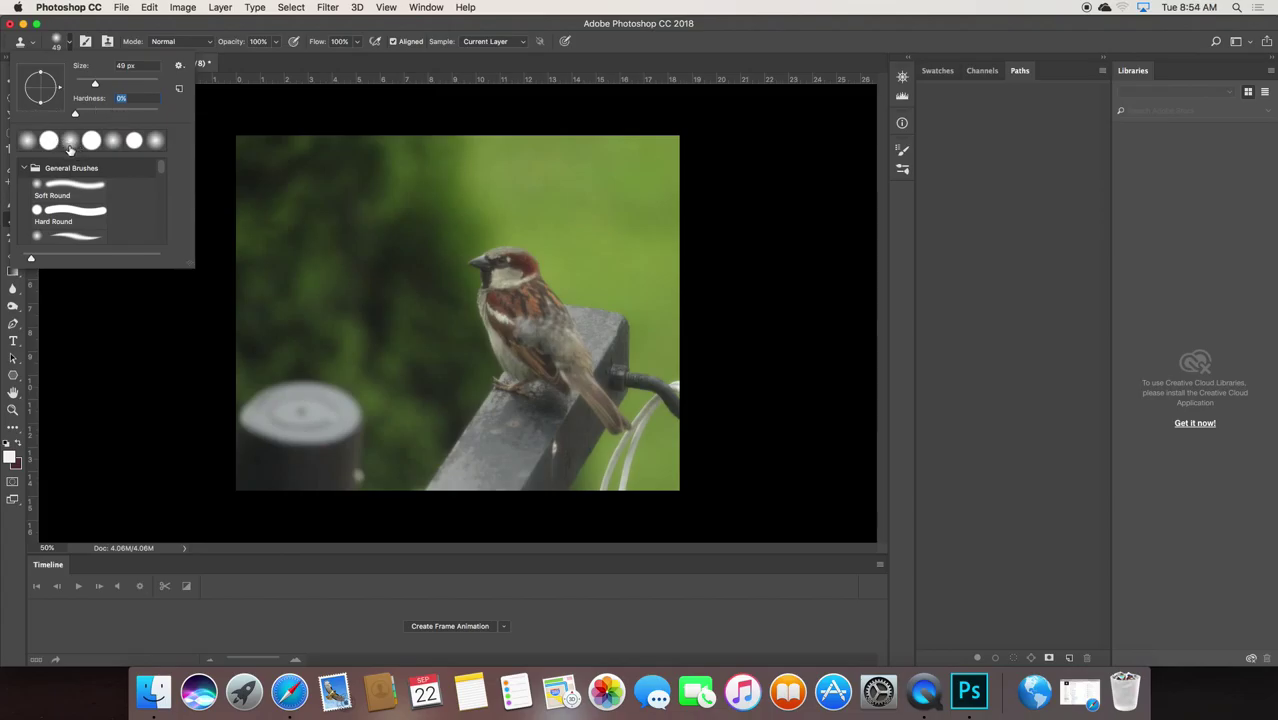
{"action": "left_click_drag", "start_coordinate": [75, 114], "coordinate": [243, 123]}
{"action": "left_click_drag", "start_coordinate": [156, 115], "coordinate": [28, 110]}
{"action": "key", "text": "Return"}
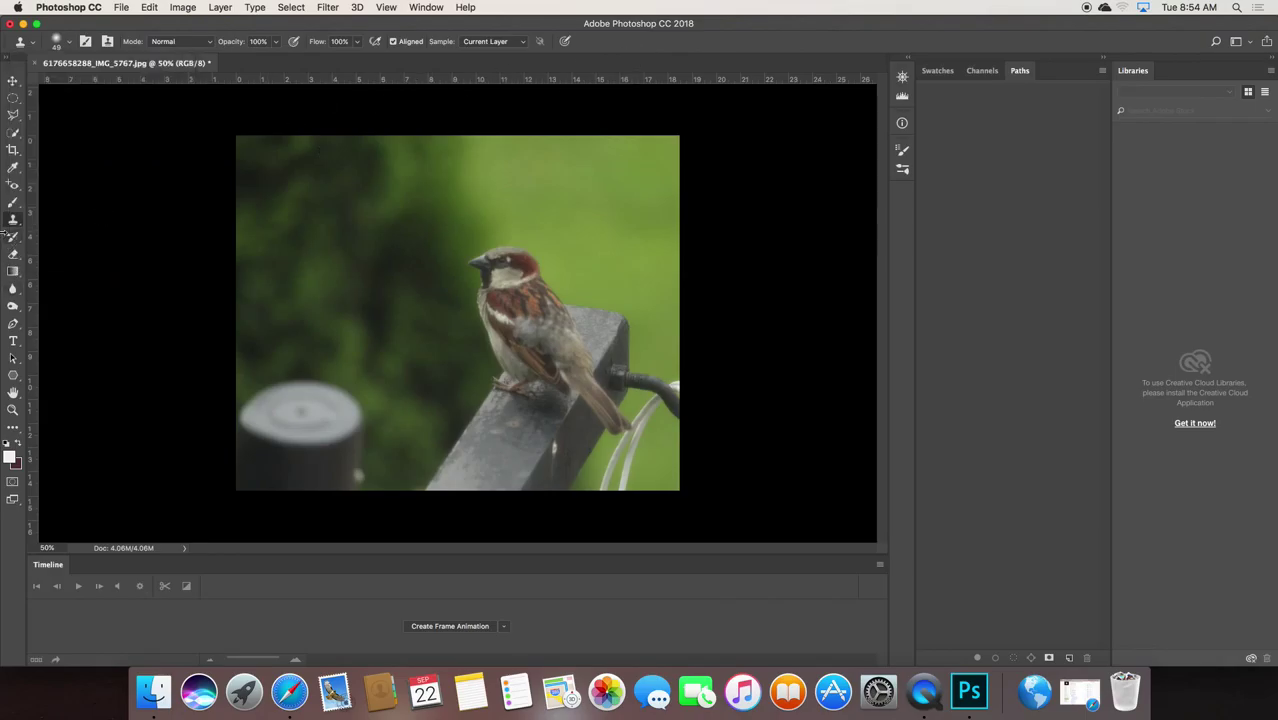
{"action": "left_click", "coordinate": [69, 44]}
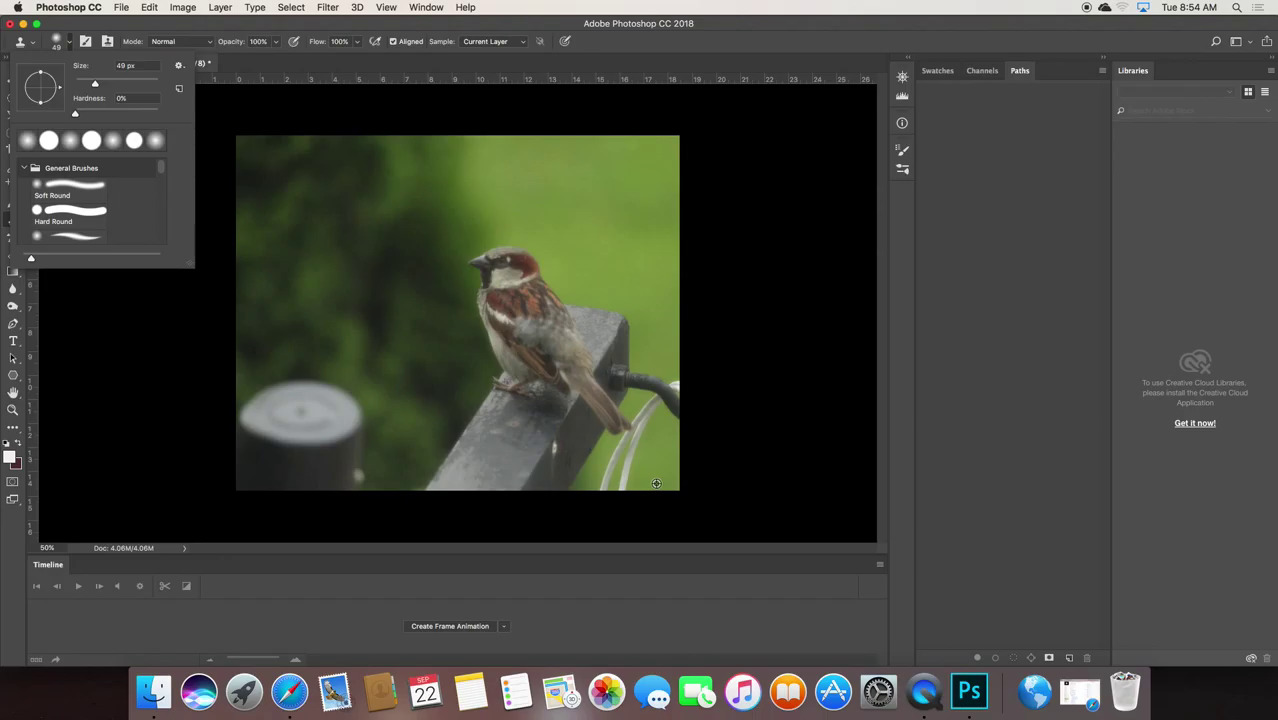
{"action": "key", "text": "Escape"}
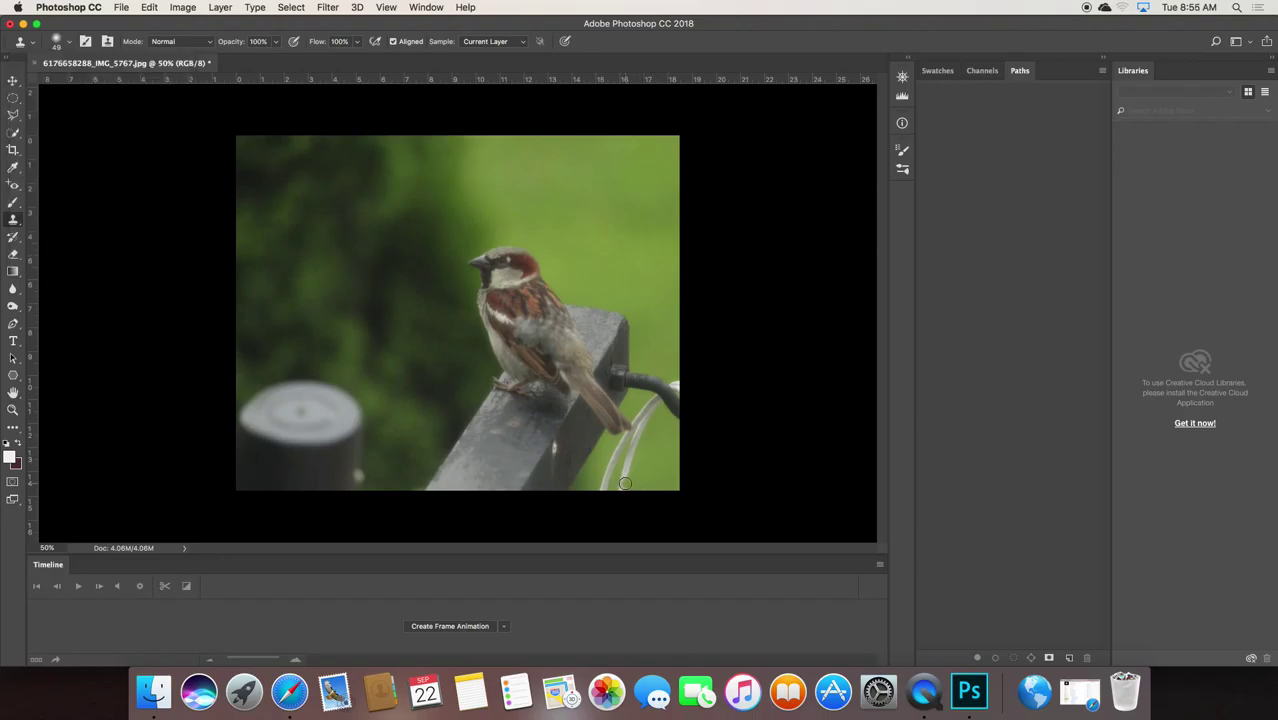
Clone green background over the white wire along the bottom-right edge
{"action": "left_click", "coordinate": [624, 481]}
{"action": "left_click_drag", "start_coordinate": [622, 484], "coordinate": [636, 441]}
{"action": "left_click_drag", "start_coordinate": [638, 439], "coordinate": [646, 414]}
Zoom in to 100% and clone green over the dark blob and upper wire segment
{"action": "key", "text": "super+equal"}
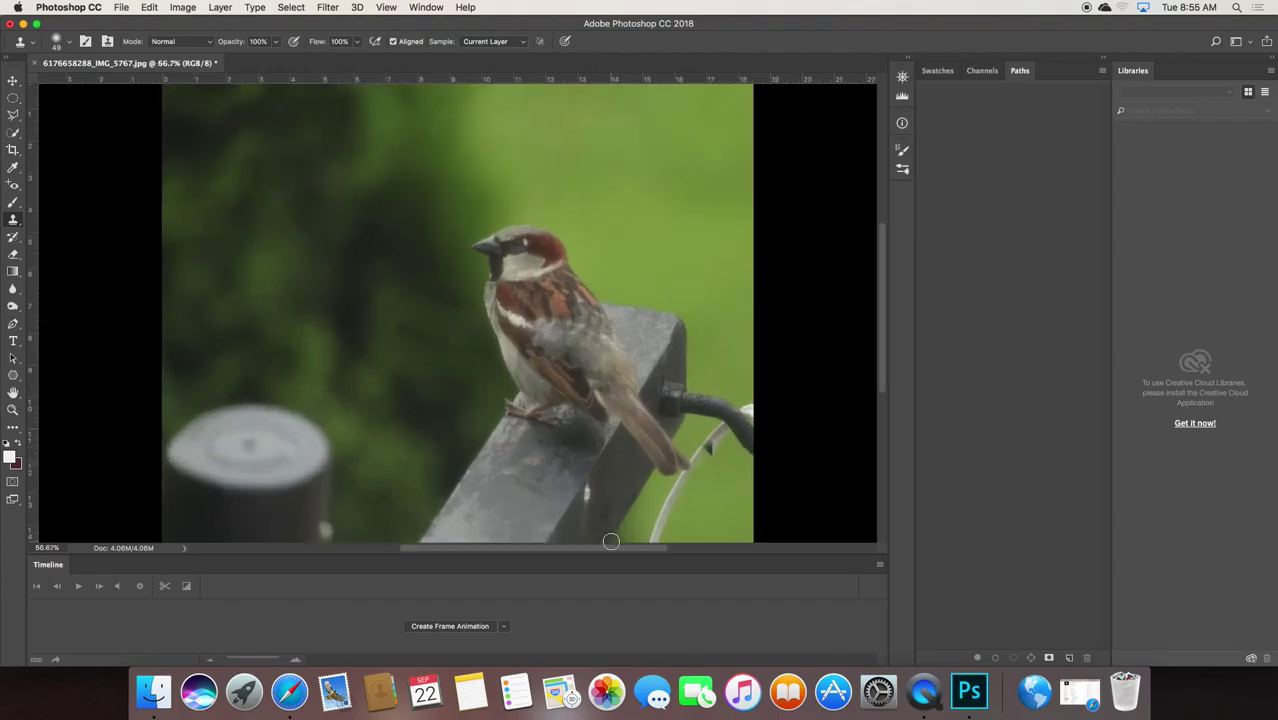
{"action": "scroll", "coordinate": [610, 551], "scroll_direction": "right", "scroll_amount": 2}
{"action": "key", "text": "super+equal"}
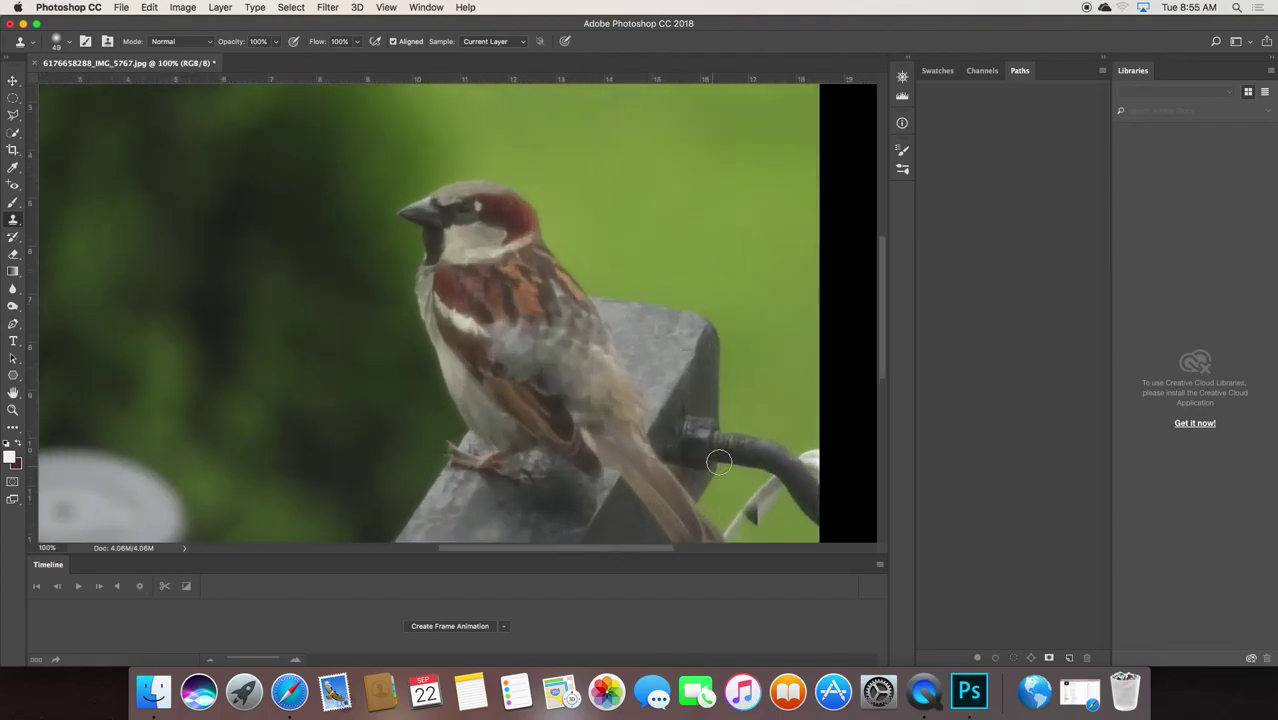
{"action": "scroll", "coordinate": [846, 350], "scroll_direction": "down", "scroll_amount": 5}
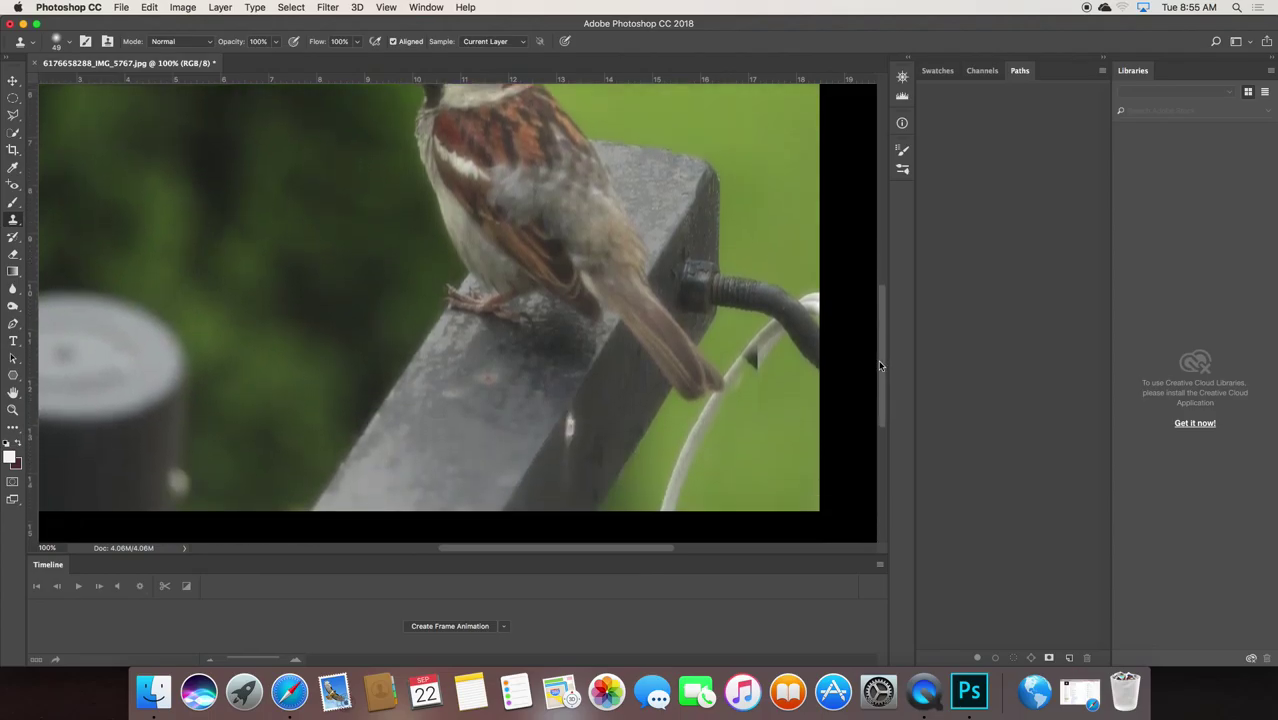
{"action": "left_click", "coordinate": [771, 391], "text": "alt"}
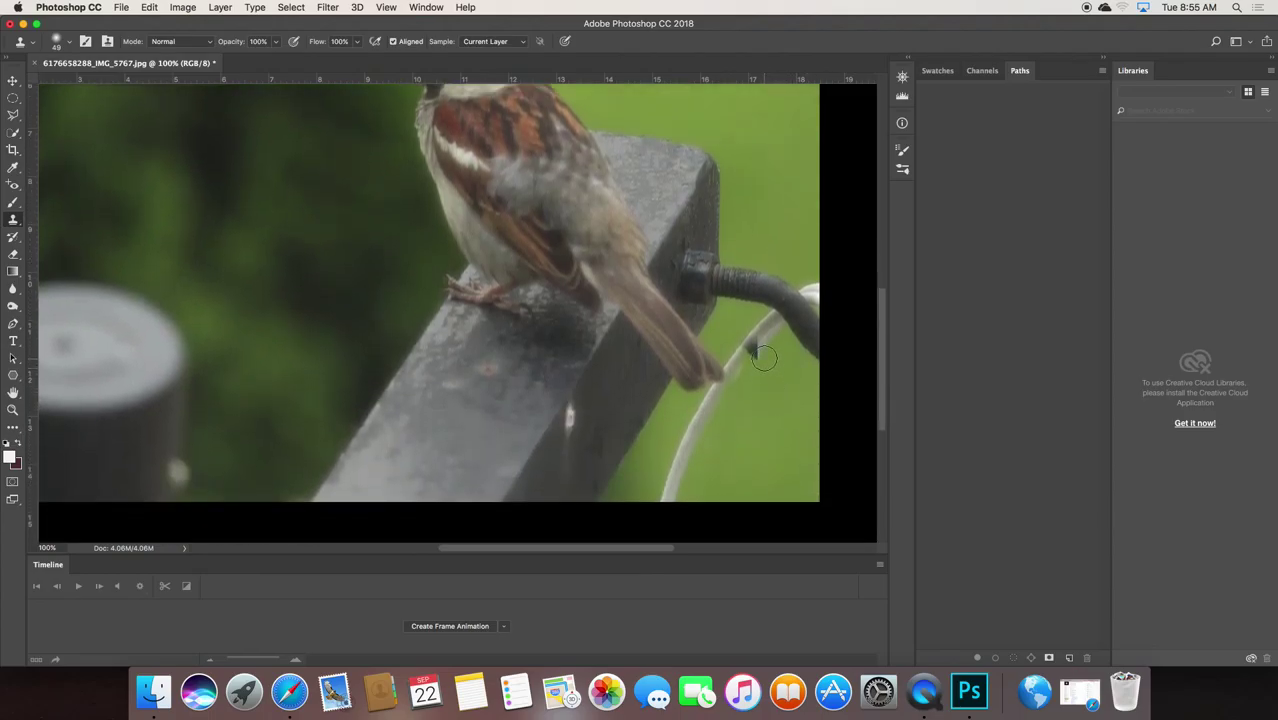
{"action": "left_click_drag", "start_coordinate": [752, 346], "coordinate": [756, 352]}
{"action": "mouse_move", "coordinate": [758, 331]}
{"action": "left_mouse_down"}
{"action": "mouse_move", "coordinate": [763, 322]}
{"action": "mouse_move", "coordinate": [730, 356]}
{"action": "mouse_move", "coordinate": [738, 393]}
{"action": "left_mouse_up"}
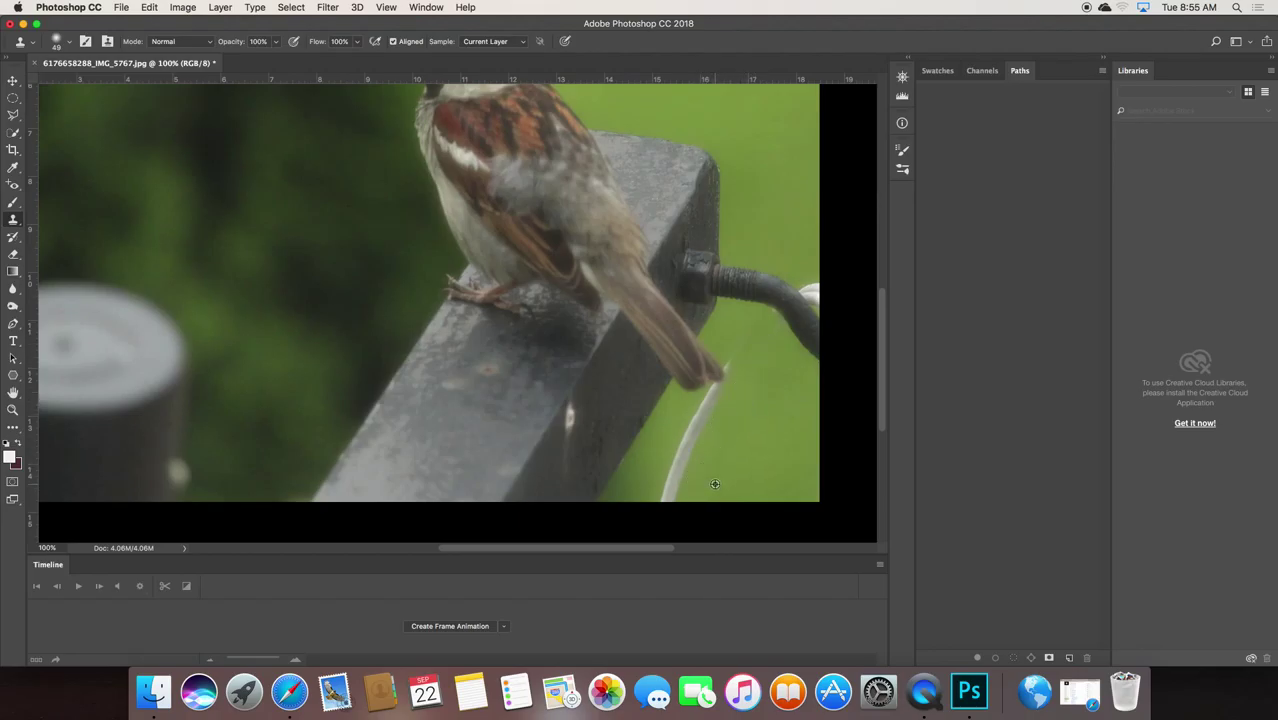
Clone over the lower wire, edge specks and tail streak, then set hardness to 63%
{"action": "left_click_drag", "start_coordinate": [669, 488], "coordinate": [700, 416]}
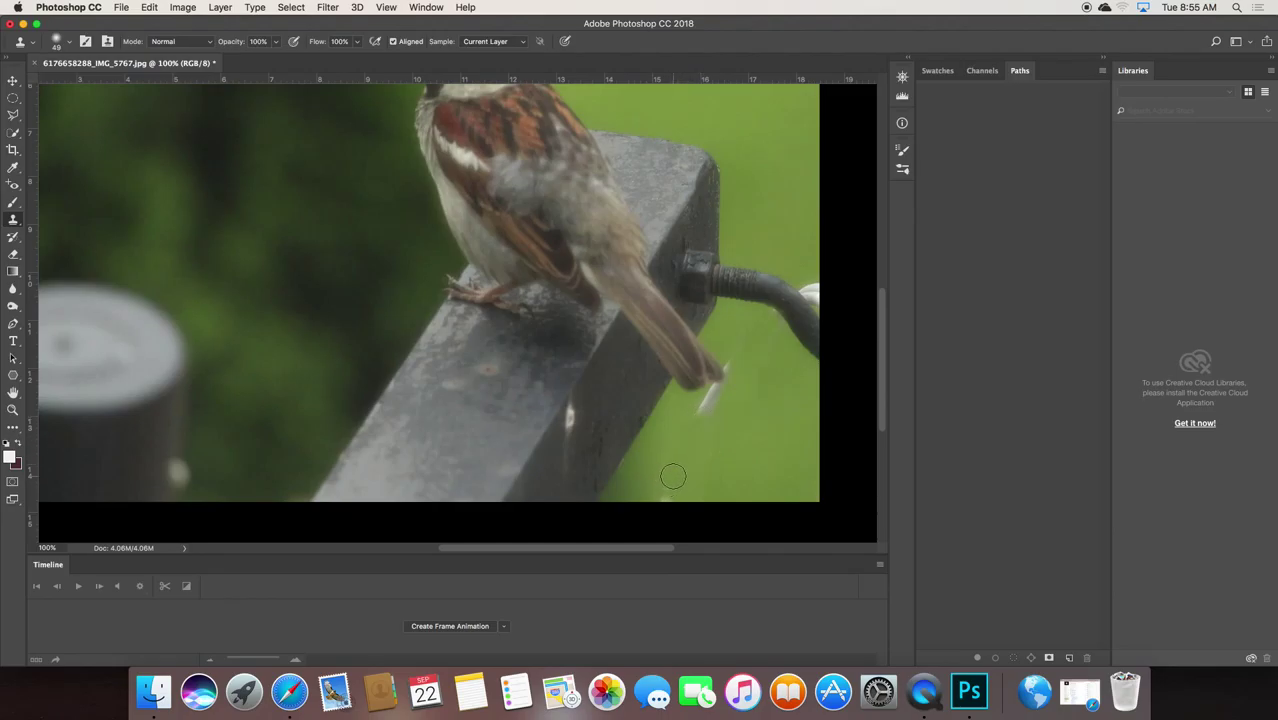
{"action": "mouse_move", "coordinate": [676, 493]}
{"action": "left_mouse_down"}
{"action": "mouse_move", "coordinate": [704, 491]}
{"action": "mouse_move", "coordinate": [670, 497]}
{"action": "left_mouse_up"}
{"action": "left_click_drag", "start_coordinate": [707, 410], "coordinate": [711, 398]}
{"action": "left_click", "coordinate": [716, 397]}
{"action": "left_click", "coordinate": [62, 41]}
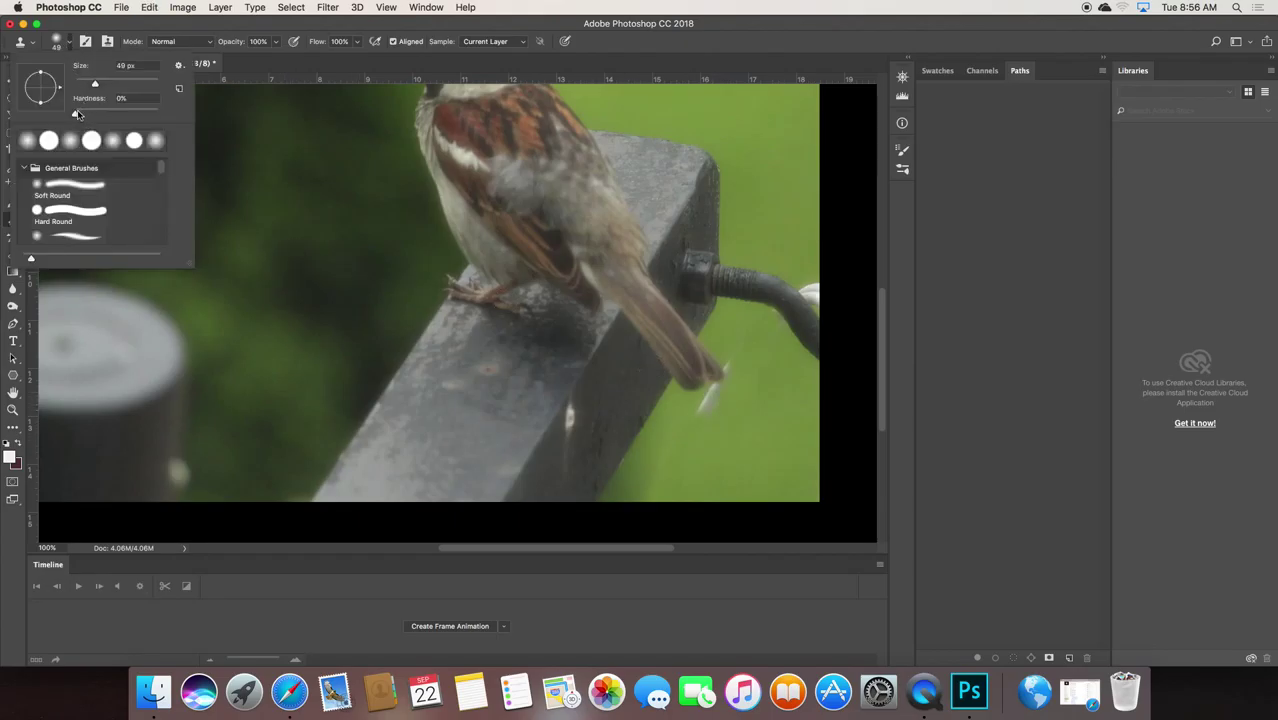
{"action": "left_click_drag", "start_coordinate": [78, 114], "coordinate": [128, 114]}
Clone away the white streak below the tail, shrinking the brush to 16 px for leftovers
{"action": "left_click", "coordinate": [736, 428], "text": "alt"}
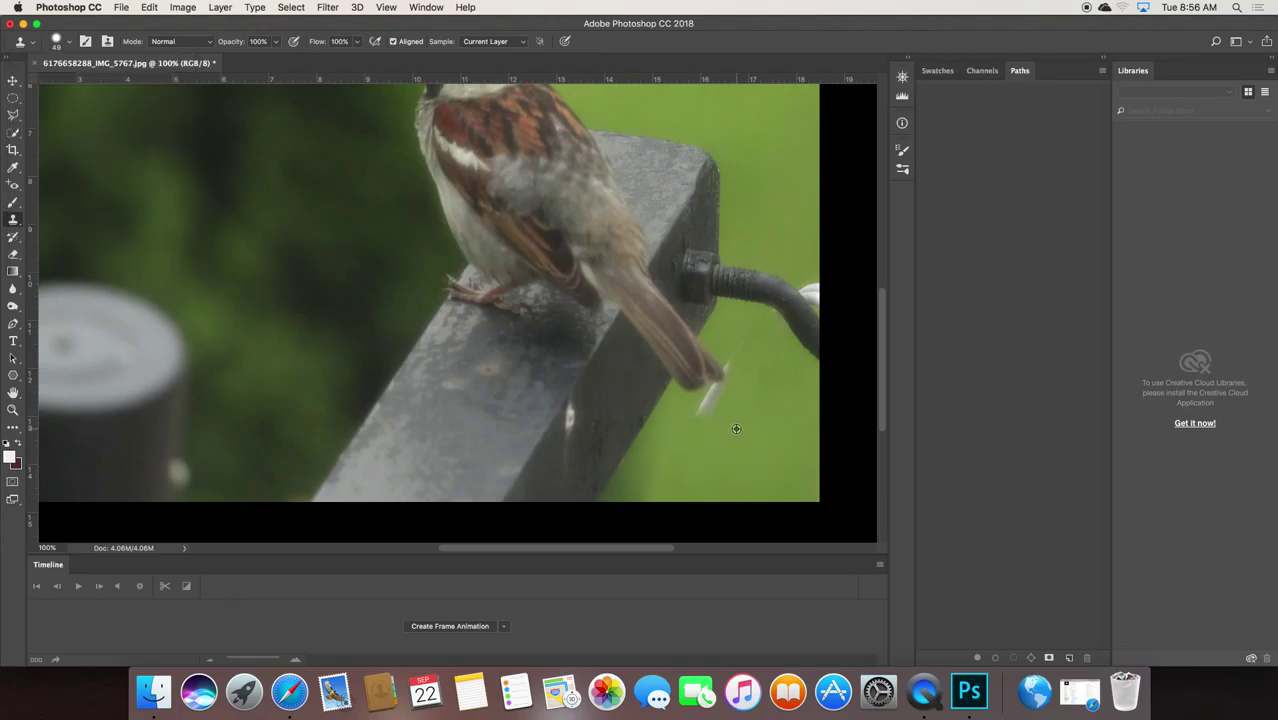
{"action": "mouse_move", "coordinate": [718, 420]}
{"action": "left_mouse_down"}
{"action": "mouse_move", "coordinate": [699, 408]}
{"action": "mouse_move", "coordinate": [719, 401]}
{"action": "left_mouse_up"}
{"action": "left_click", "coordinate": [69, 44]}
{"action": "left_click_drag", "start_coordinate": [96, 86], "coordinate": [84, 86]}
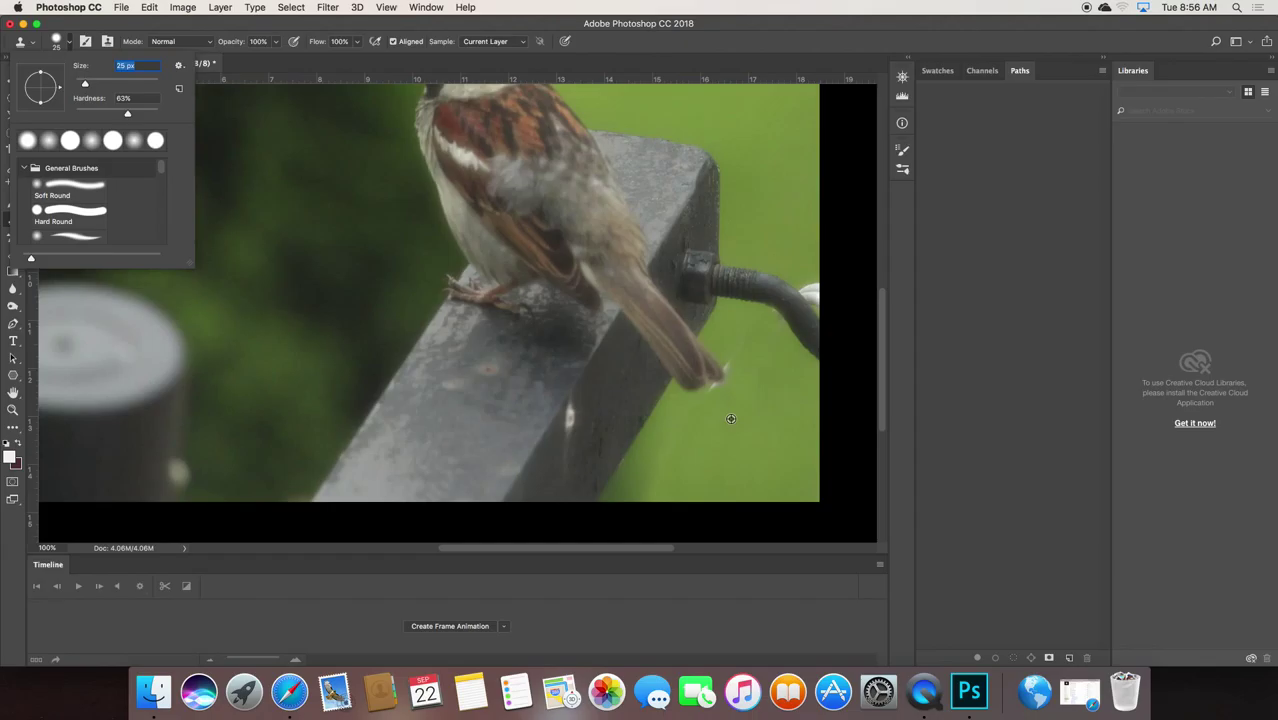
{"action": "left_click", "coordinate": [731, 410]}
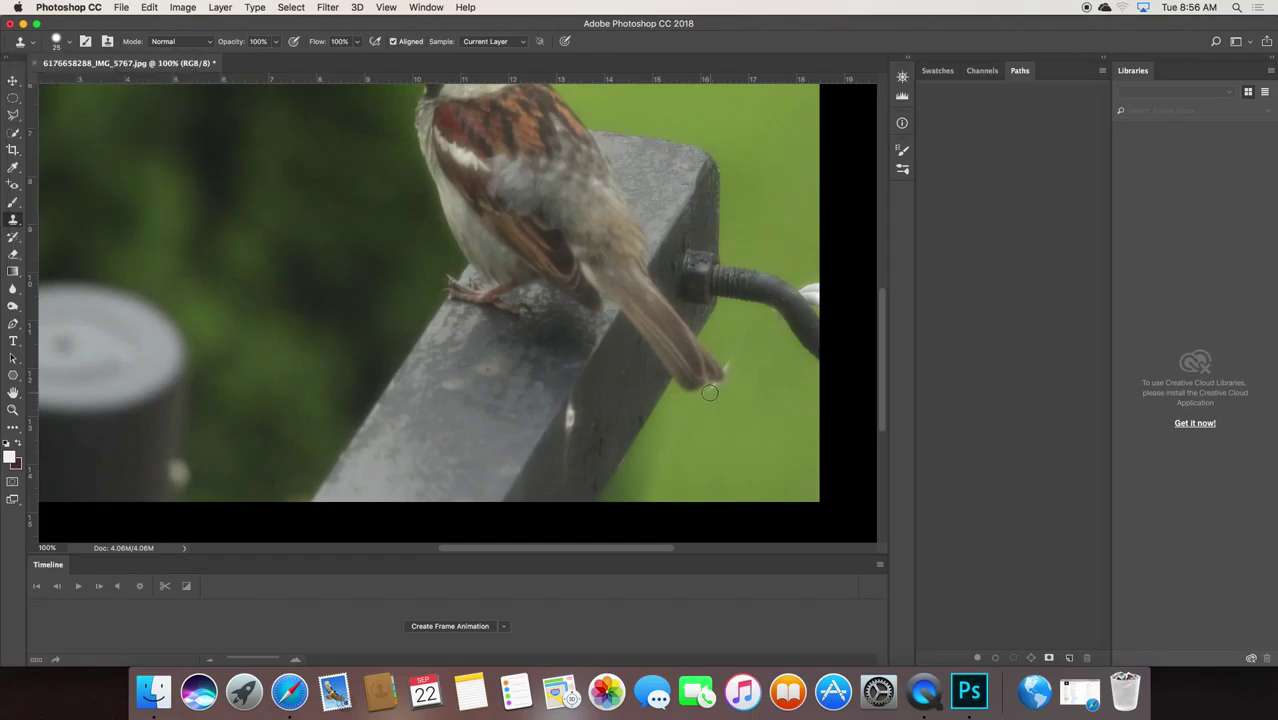
{"action": "left_click", "coordinate": [737, 350]}
Reduce the Clone Stamp brush size to 14 px
{"action": "left_click", "coordinate": [70, 43]}
{"action": "left_click_drag", "start_coordinate": [85, 84], "coordinate": [80, 86]}
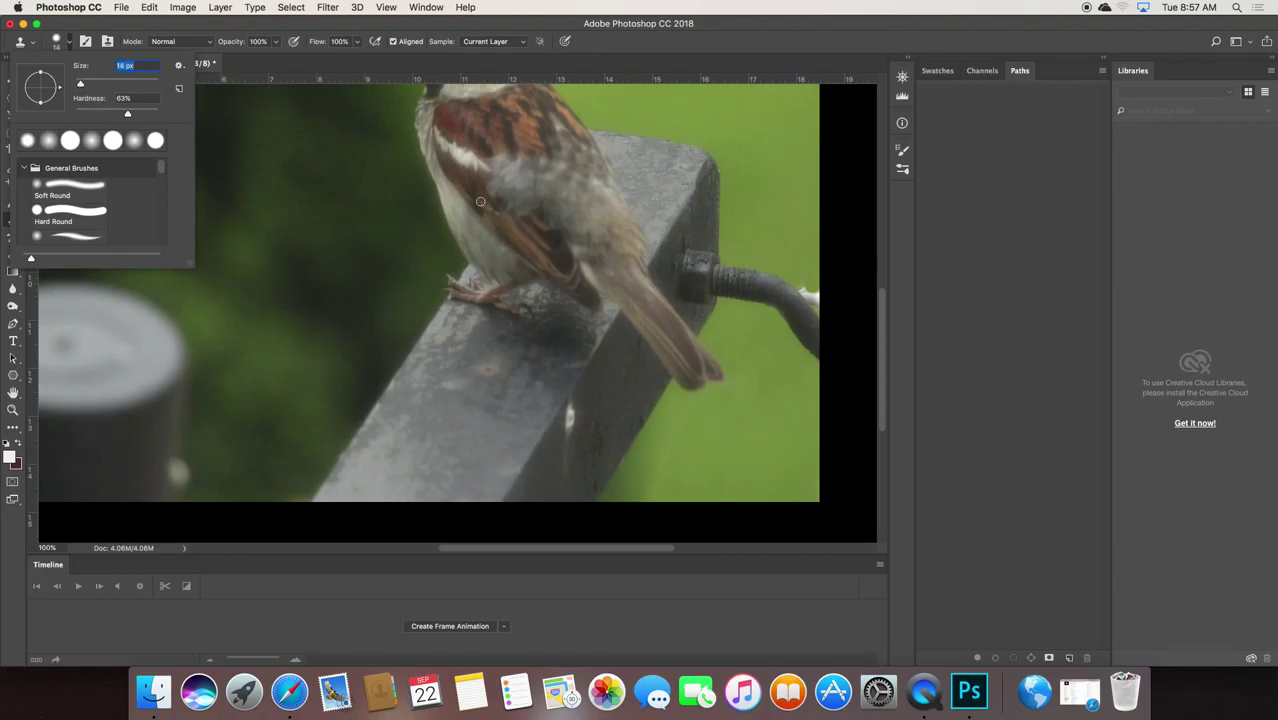
{"action": "left_click", "coordinate": [812, 271]}
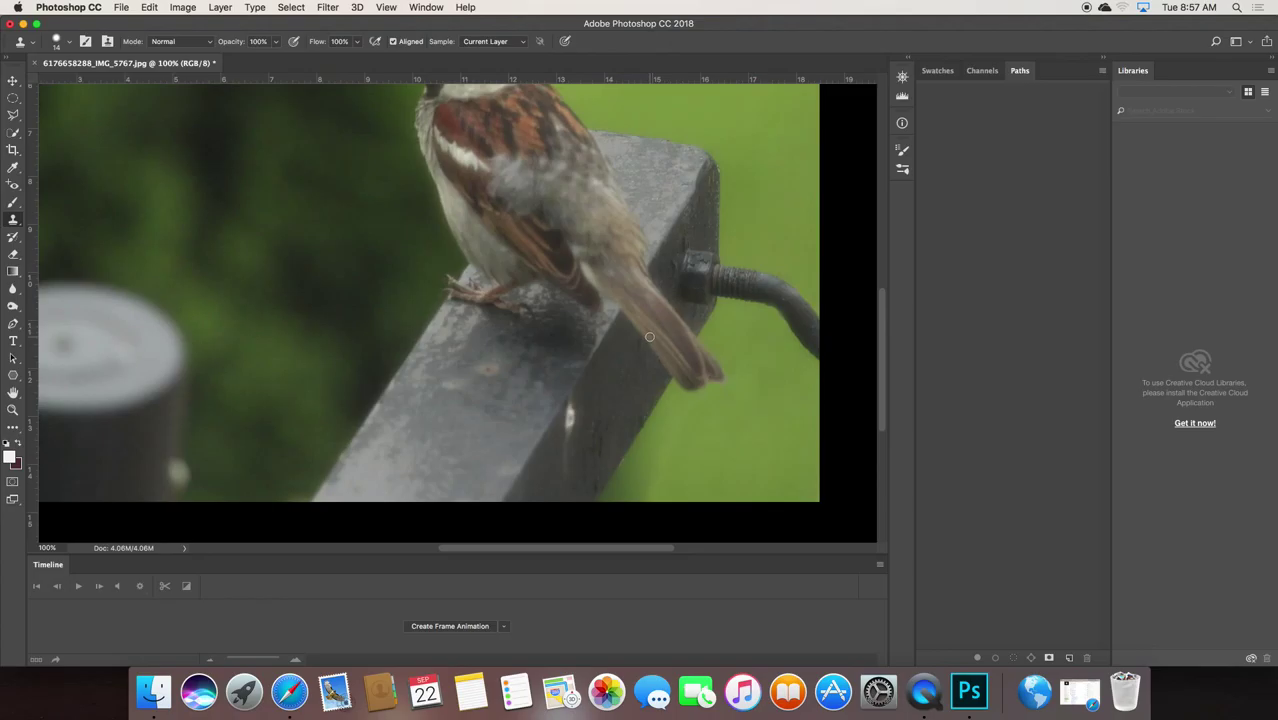
Zoom out to 33.3% and bring up the Window menu
{"action": "key", "text": "super+minus"}
{"action": "key", "text": "super+minus"}
{"action": "key", "text": "super+minus"}
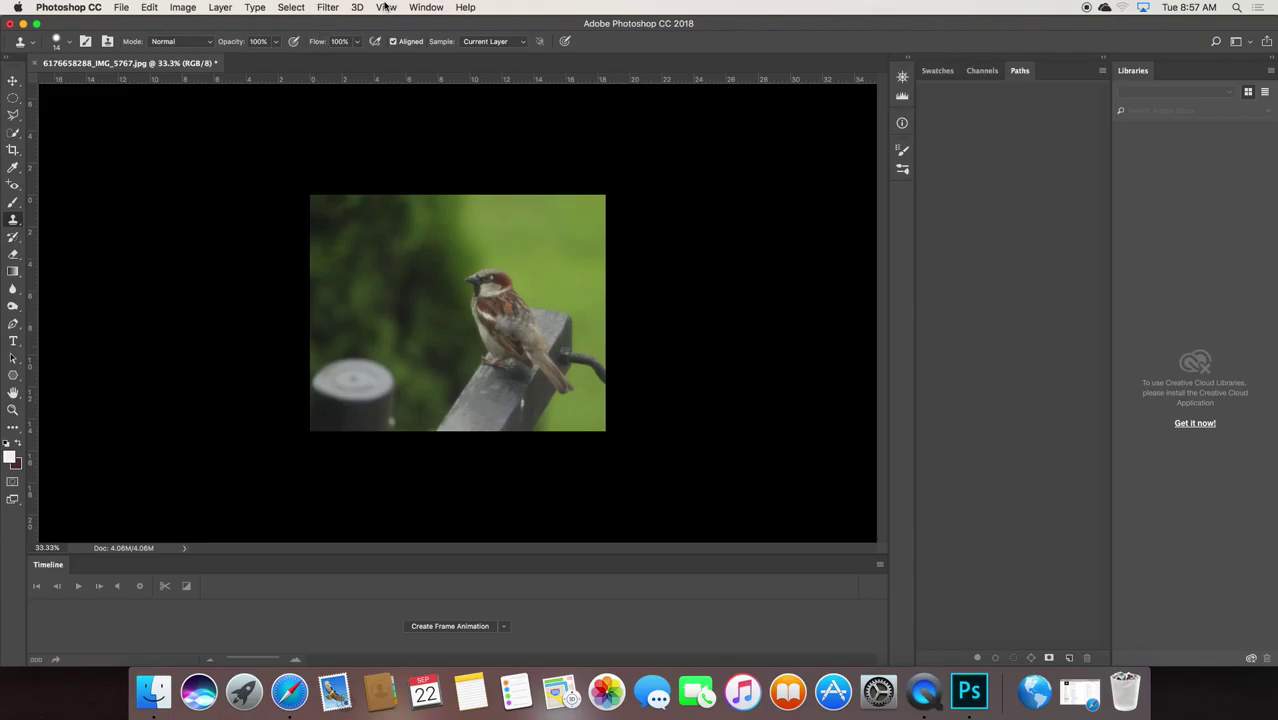
{"action": "left_click", "coordinate": [424, 8]}
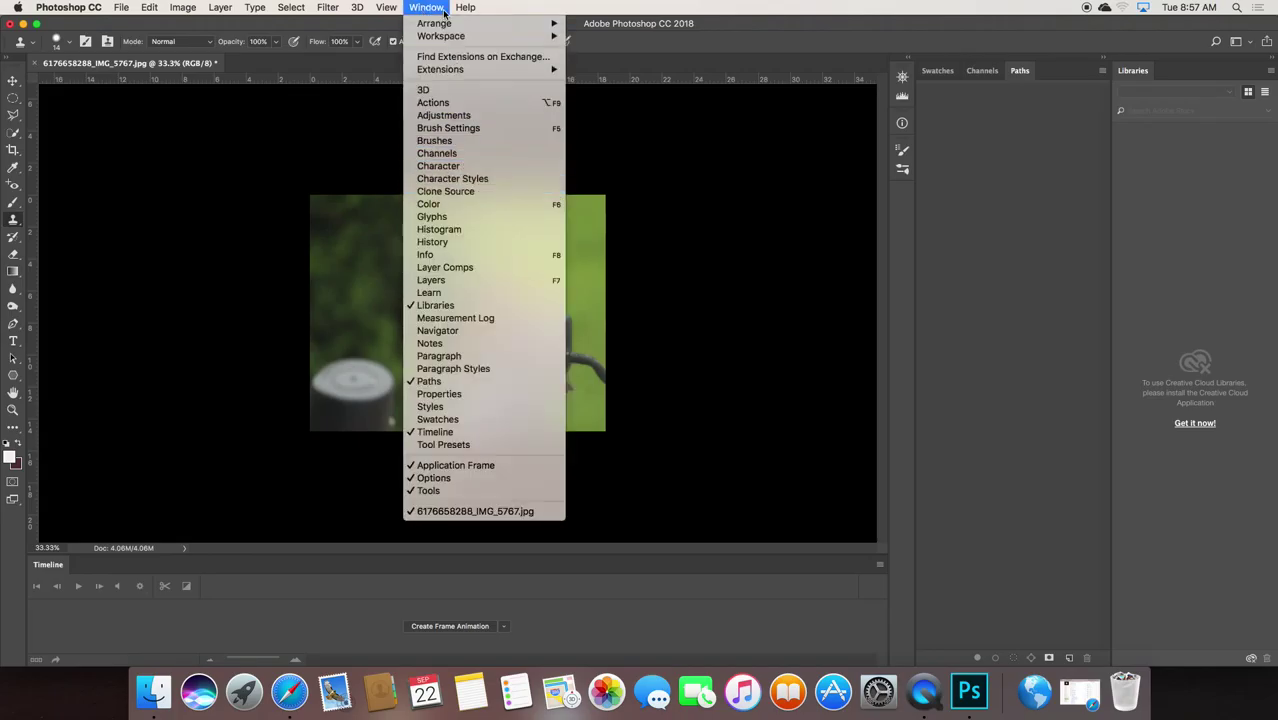
Show the History panel and step back through the Clone Stamp states
{"action": "left_click", "coordinate": [478, 242]}
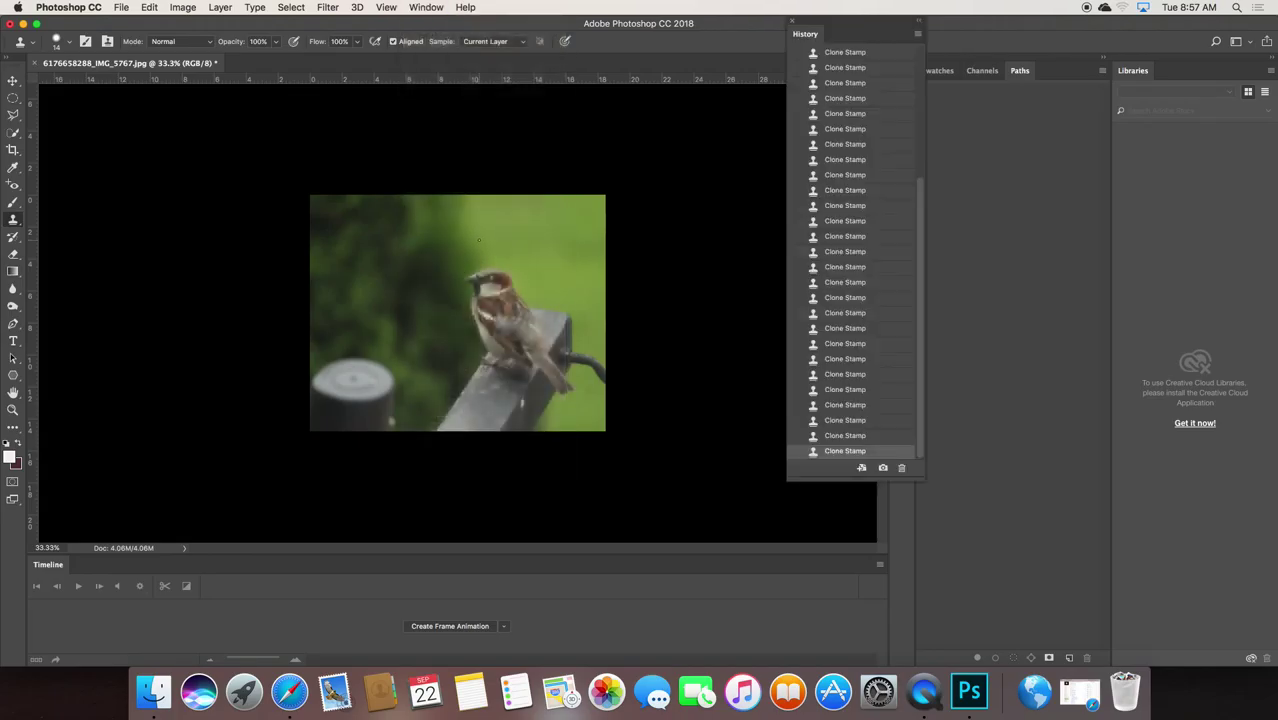
{"action": "mouse_move", "coordinate": [918, 299]}
{"action": "left_mouse_down"}
{"action": "mouse_move", "coordinate": [914, 161]}
{"action": "mouse_move", "coordinate": [937, 309]}
{"action": "left_mouse_up"}
{"action": "left_click", "coordinate": [845, 251]}
{"action": "left_click", "coordinate": [794, 238]}
{"action": "left_click", "coordinate": [838, 190]}
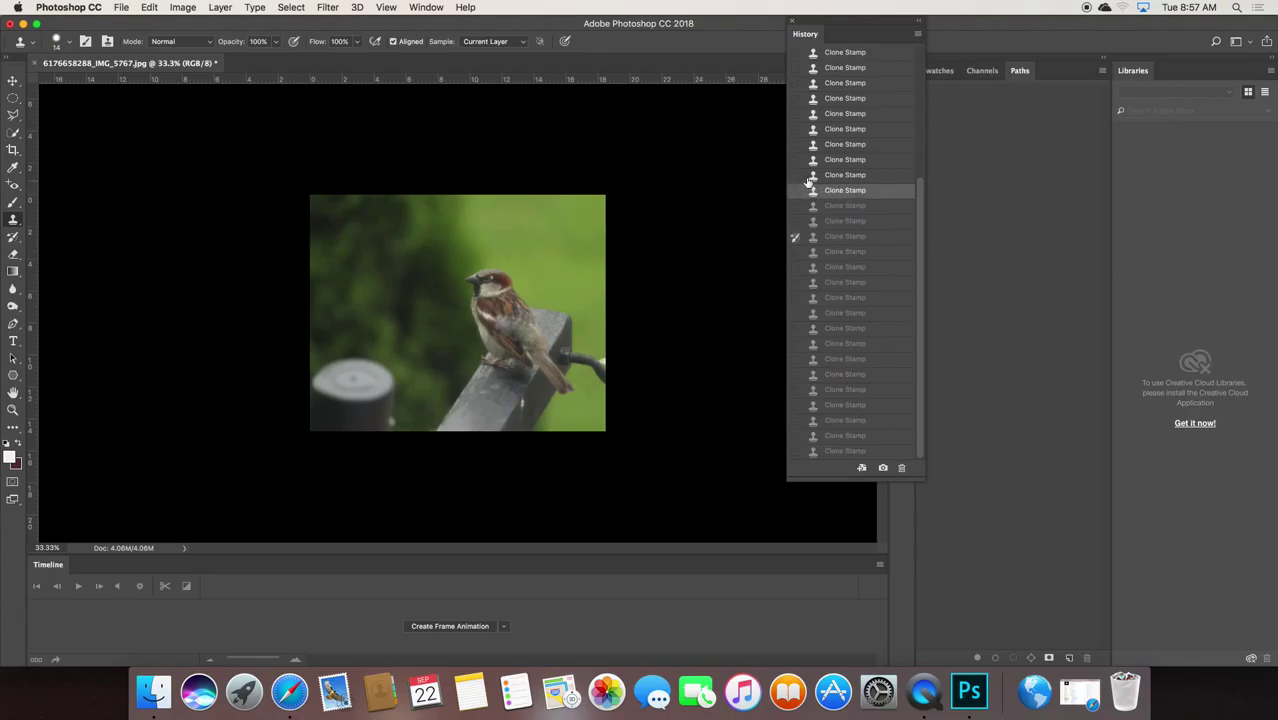
{"action": "left_click", "coordinate": [795, 130]}
{"action": "left_click", "coordinate": [840, 130]}
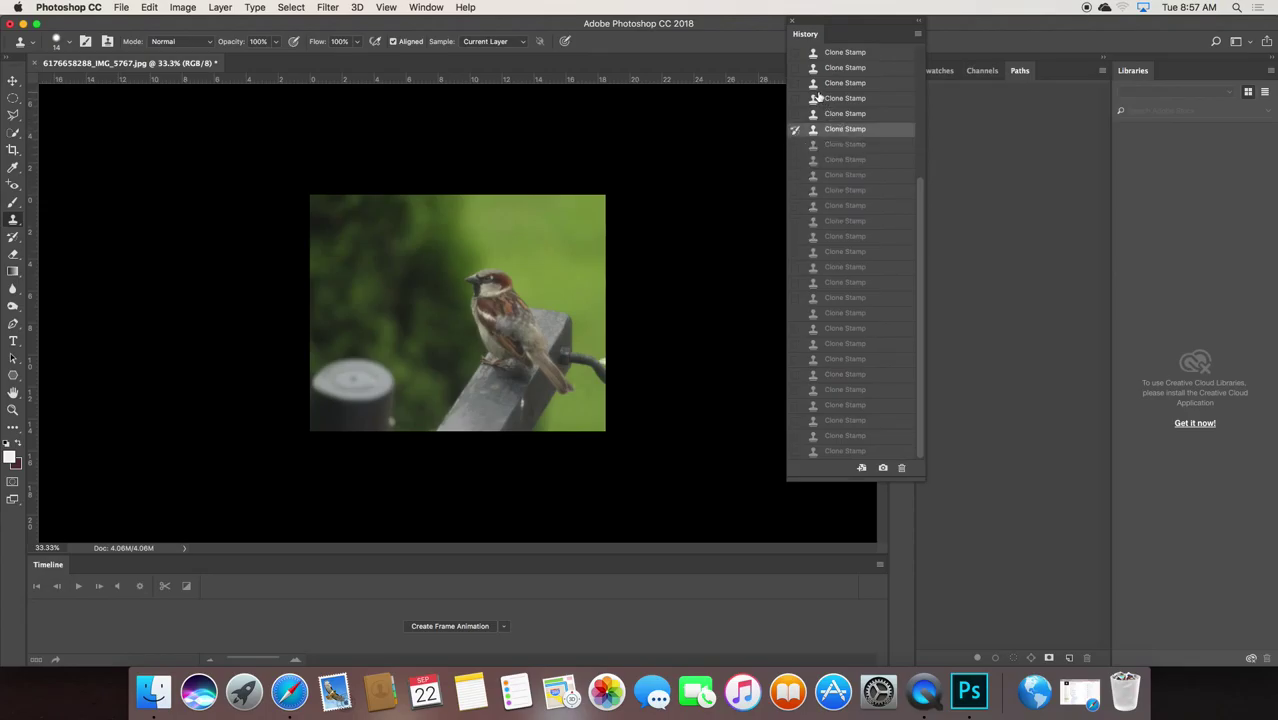
{"action": "left_click", "coordinate": [840, 83]}
{"action": "left_click", "coordinate": [796, 84]}
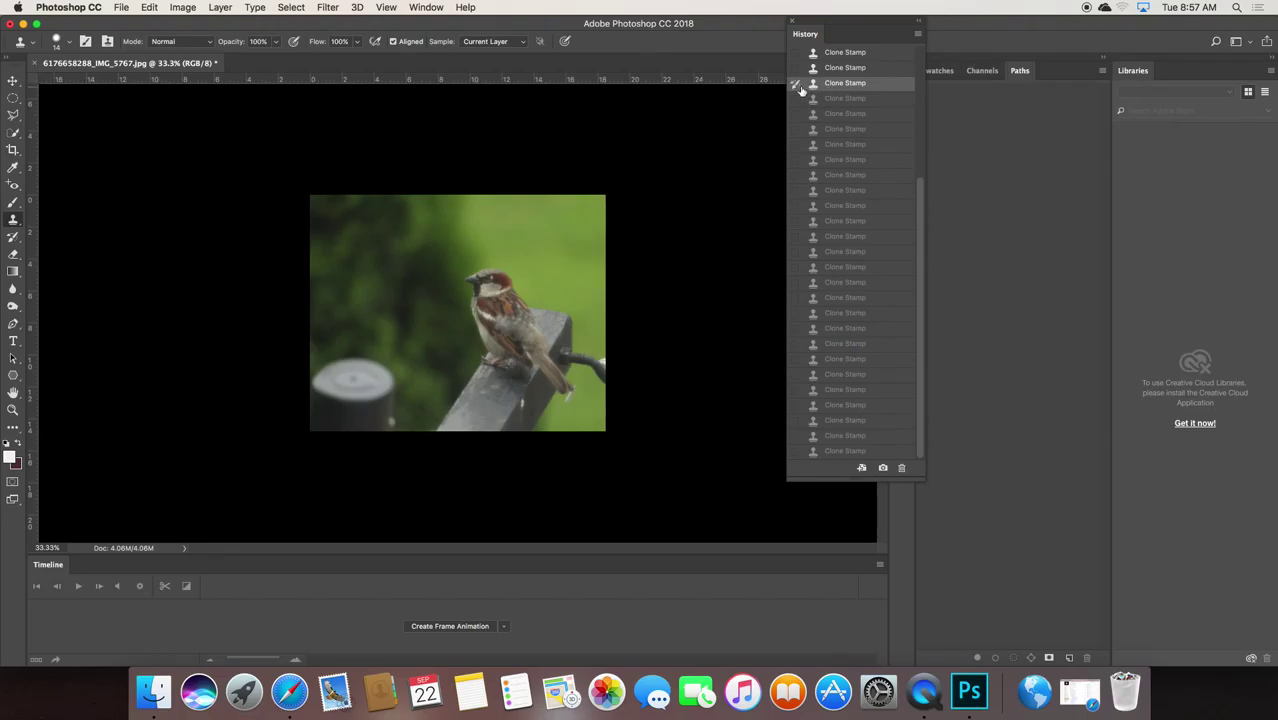
Step back further to view the photo as it was right after cropping
{"action": "scroll", "coordinate": [850, 200], "scroll_direction": "up", "scroll_amount": 5}
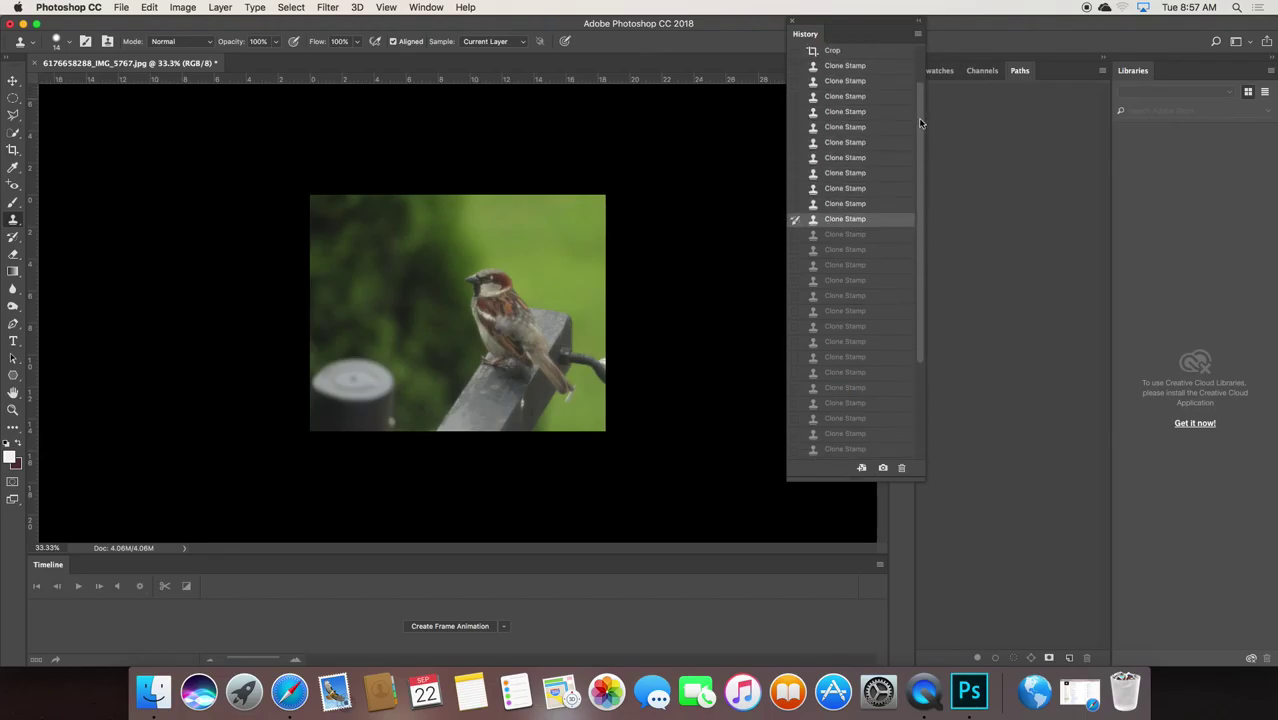
{"action": "left_click", "coordinate": [840, 179]}
{"action": "left_click", "coordinate": [796, 179]}
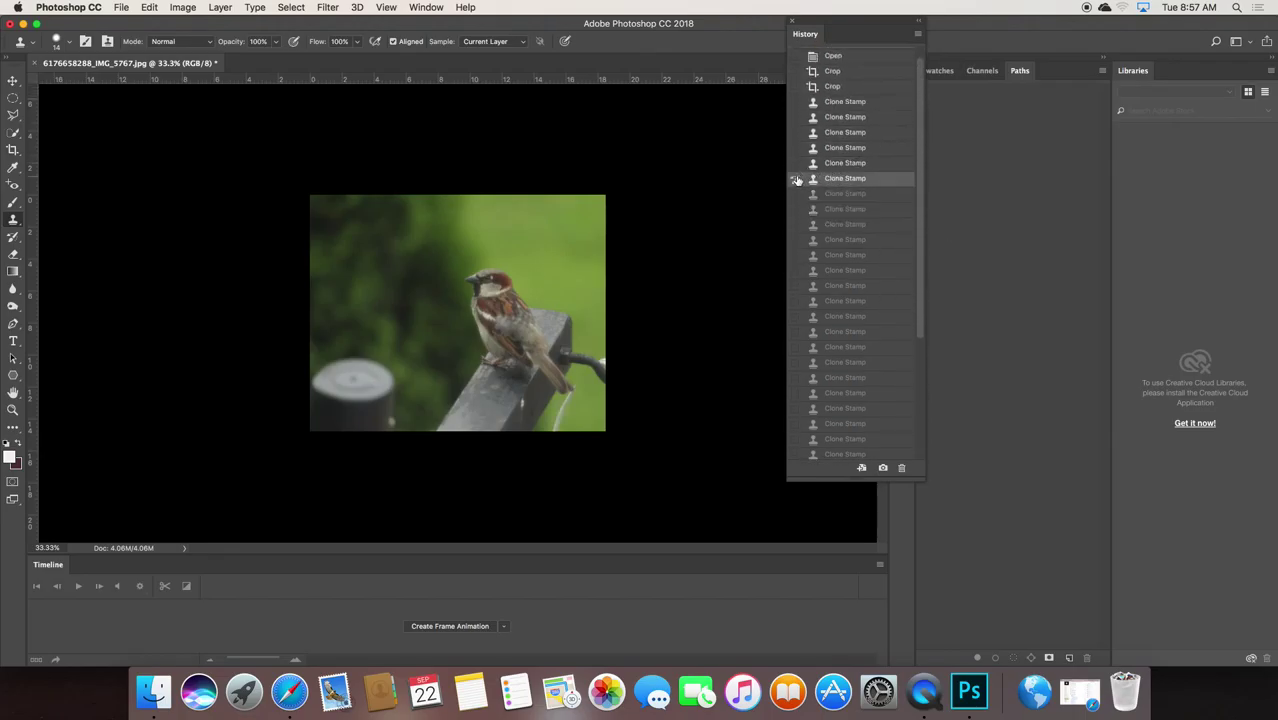
{"action": "left_click", "coordinate": [840, 148]}
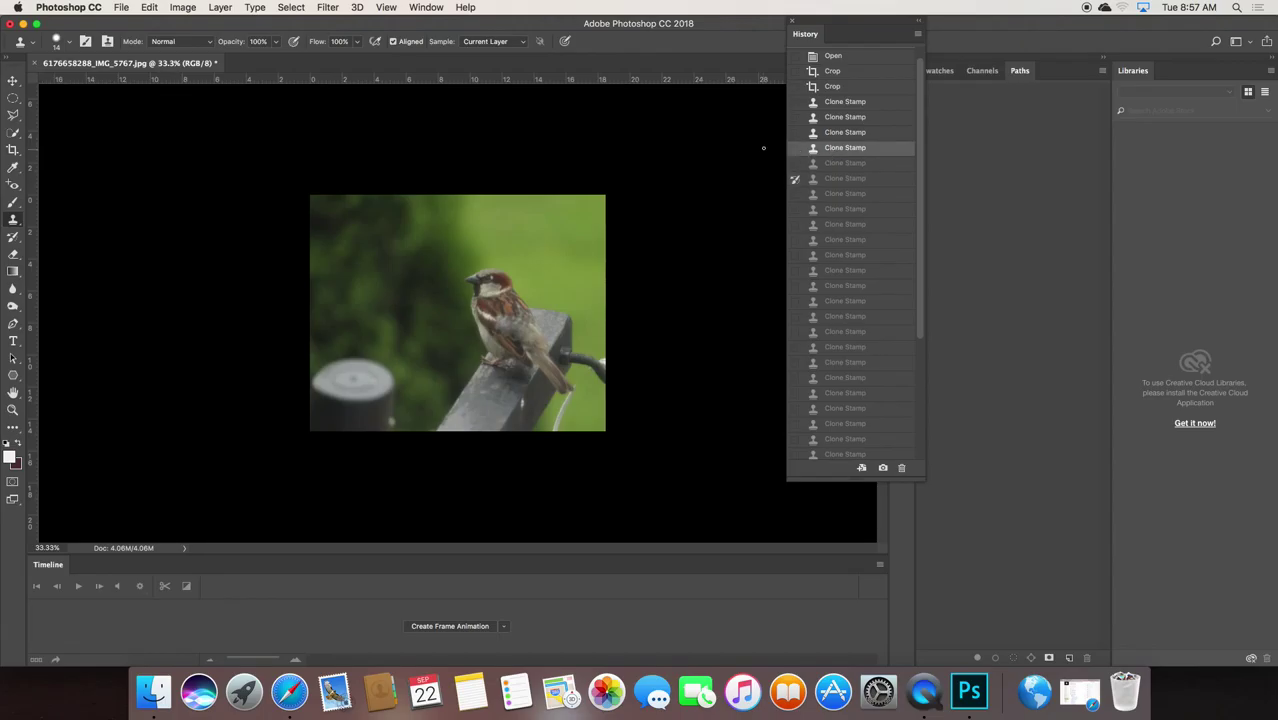
{"action": "left_click", "coordinate": [836, 88]}
{"action": "left_click", "coordinate": [796, 88]}
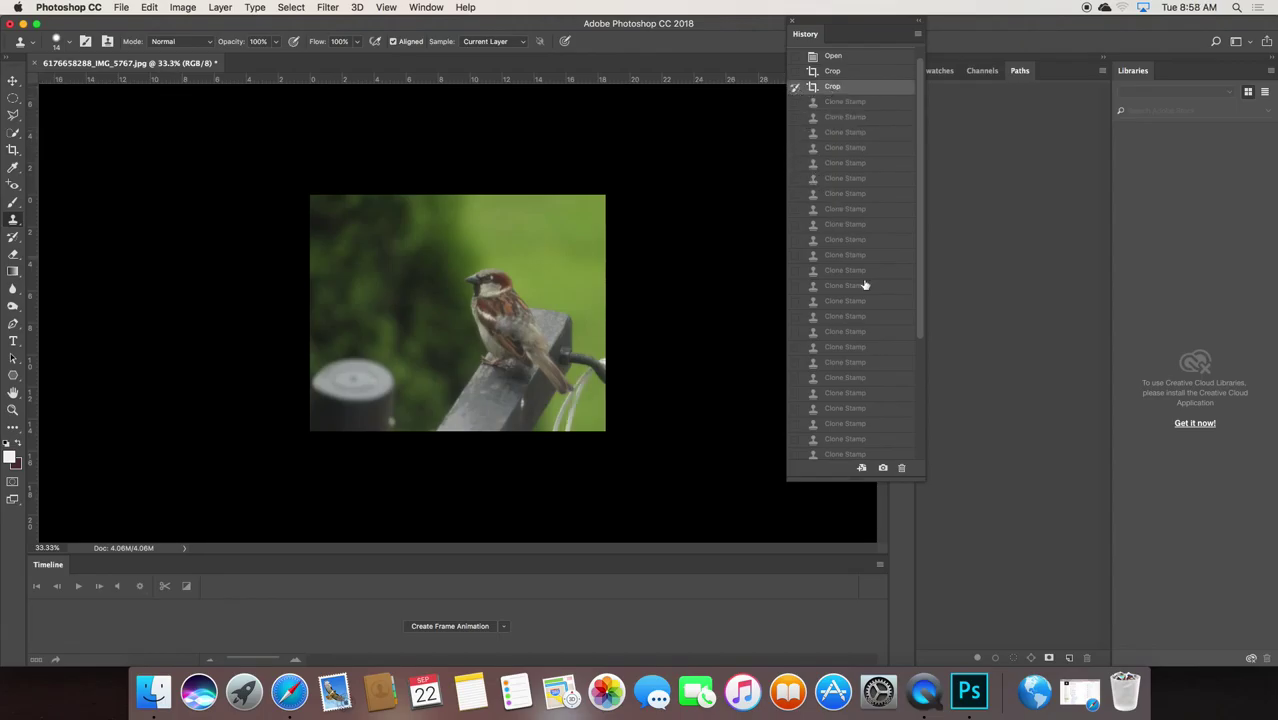
Restore the latest Clone Stamp state and zoom in to 66.7%
{"action": "scroll", "coordinate": [922, 271], "scroll_direction": "down", "scroll_amount": 5}
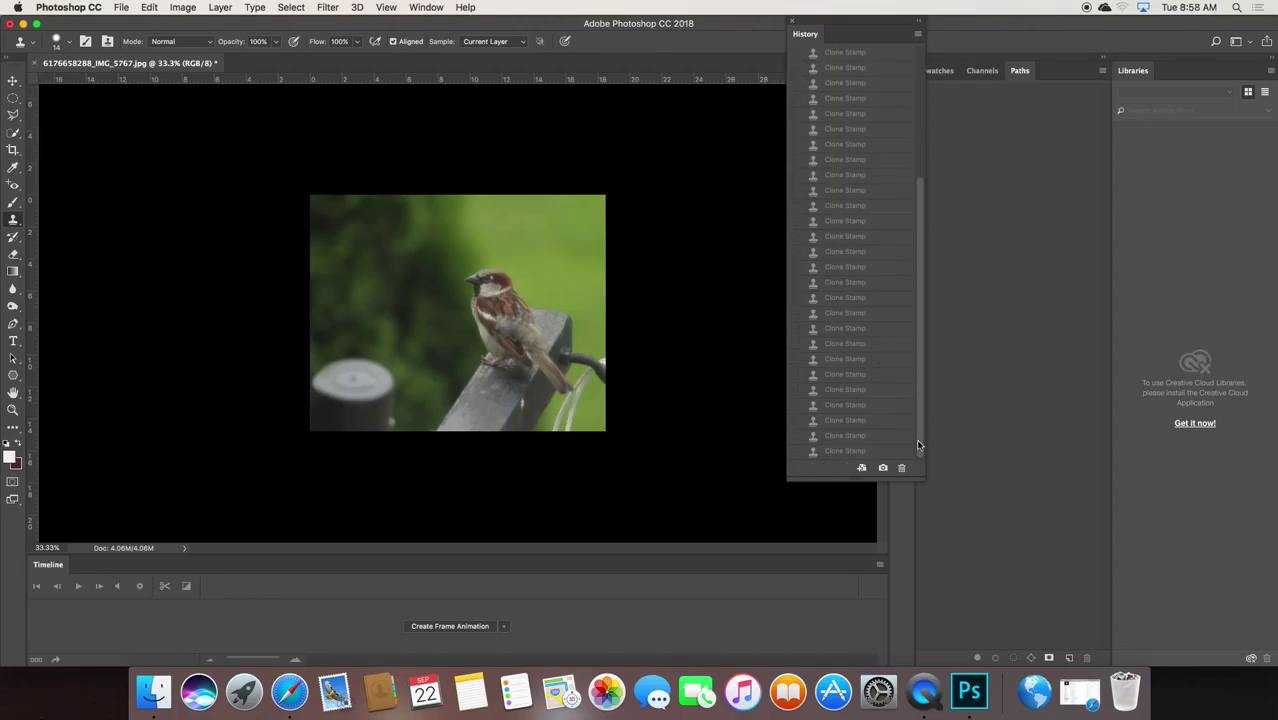
{"action": "left_click", "coordinate": [795, 452]}
{"action": "left_click", "coordinate": [848, 452]}
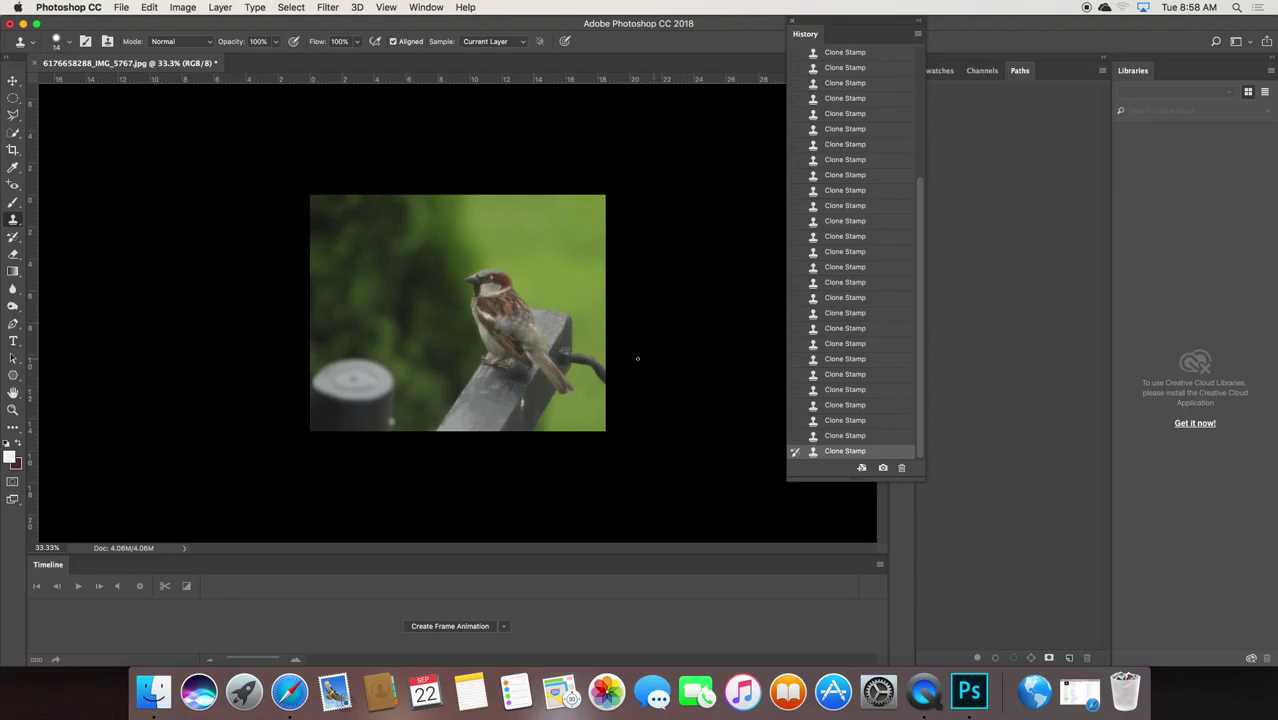
{"action": "key", "text": "super+equal"}
{"action": "key", "text": "super+equal"}
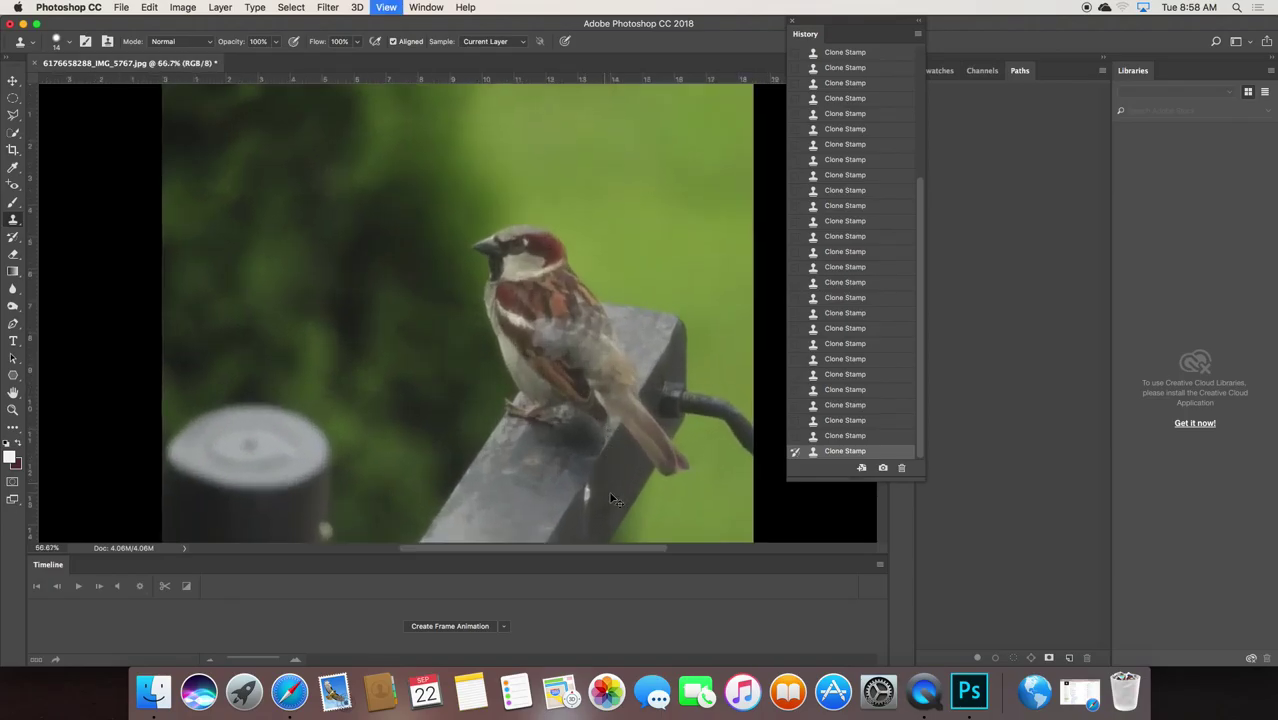
Set the Clone Stamp brush to 51 px with 0% hardness
{"action": "left_click", "coordinate": [69, 42]}
{"action": "mouse_move", "coordinate": [81, 86]}
{"action": "left_mouse_down"}
{"action": "mouse_move", "coordinate": [96, 84]}
{"action": "mouse_move", "coordinate": [72, 114]}
{"action": "left_mouse_up"}
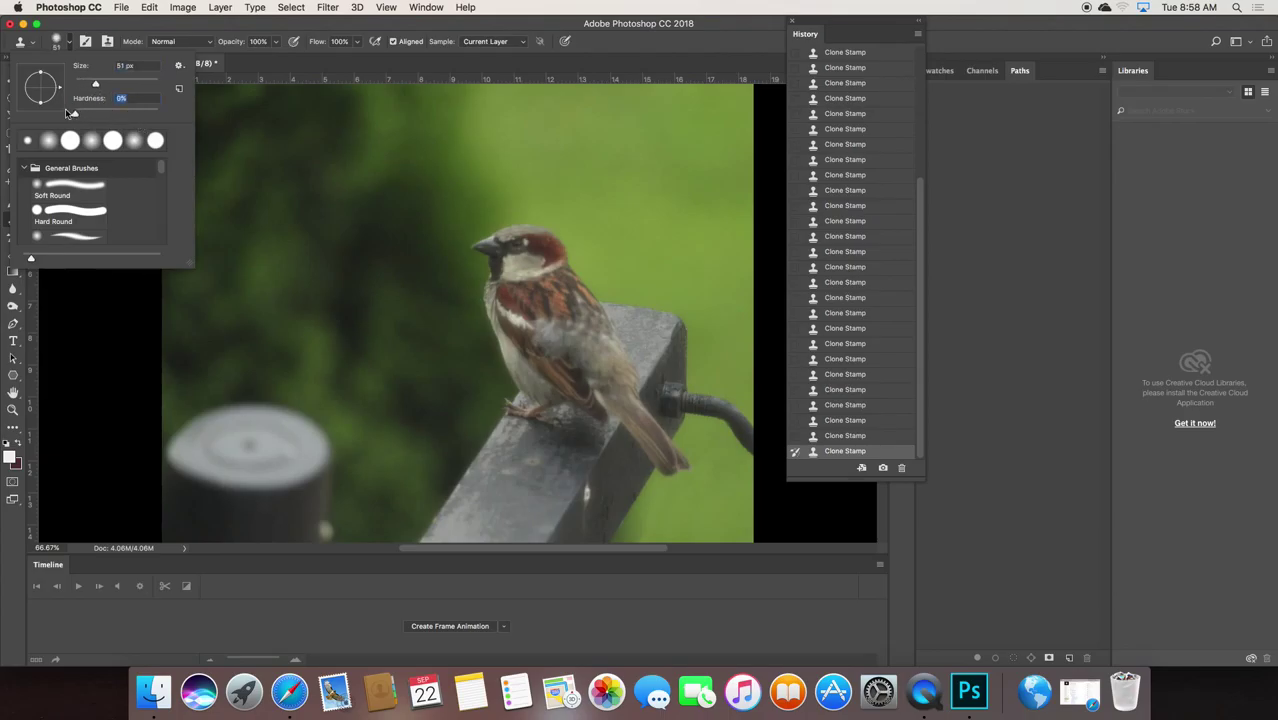
{"action": "left_click", "coordinate": [598, 480]}
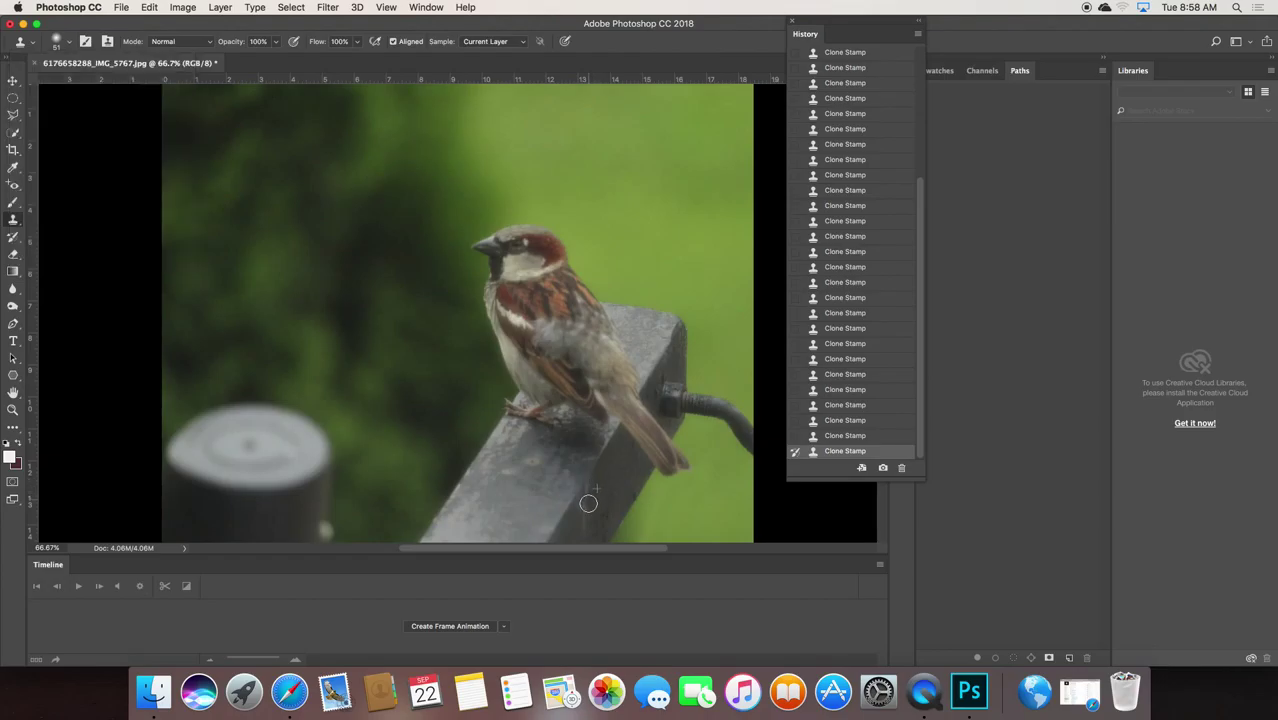
Stamp over the pale railing spot below the tail until it blends into the rail
{"action": "left_click", "coordinate": [585, 502]}
{"action": "left_click", "coordinate": [580, 505]}
{"action": "left_click", "coordinate": [580, 520]}
{"action": "left_click", "coordinate": [584, 516]}
{"action": "left_click", "coordinate": [584, 502]}
{"action": "left_click", "coordinate": [593, 486]}
{"action": "left_click", "coordinate": [589, 487]}
{"action": "left_click", "coordinate": [585, 489]}
{"action": "left_click", "coordinate": [598, 506]}
{"action": "key", "text": "super+minus"}
{"action": "key", "text": "super+minus"}
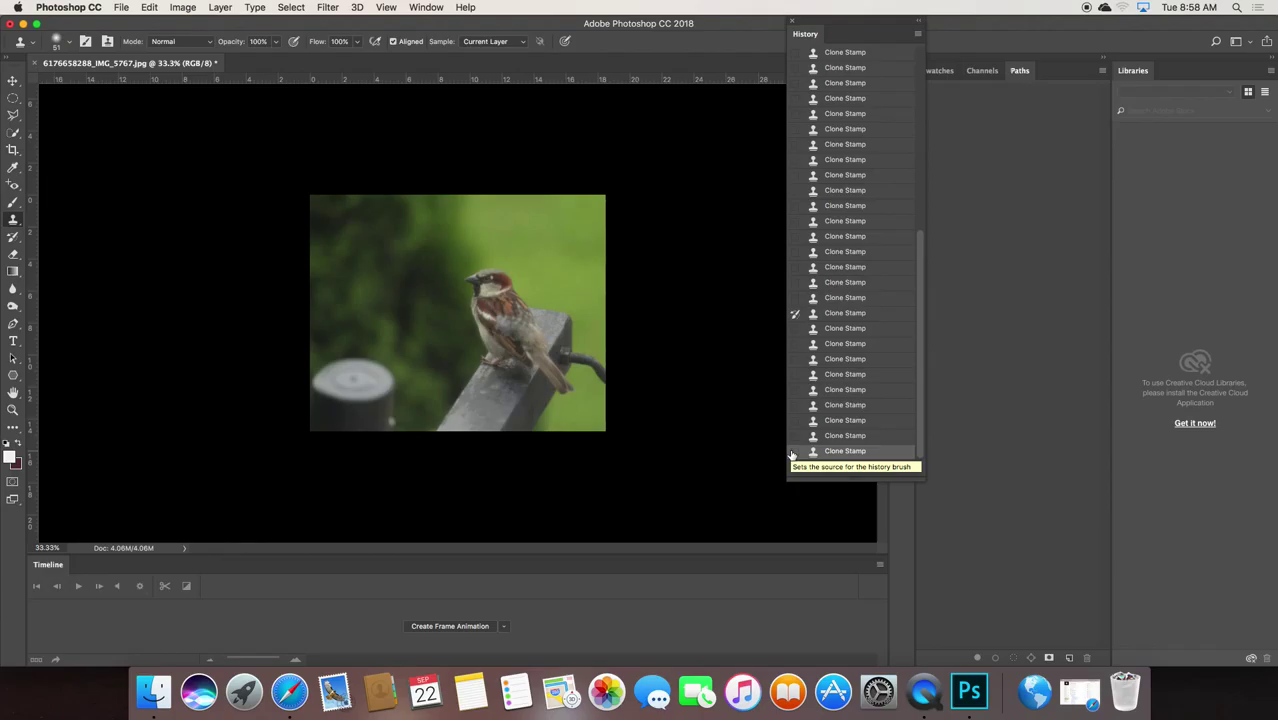